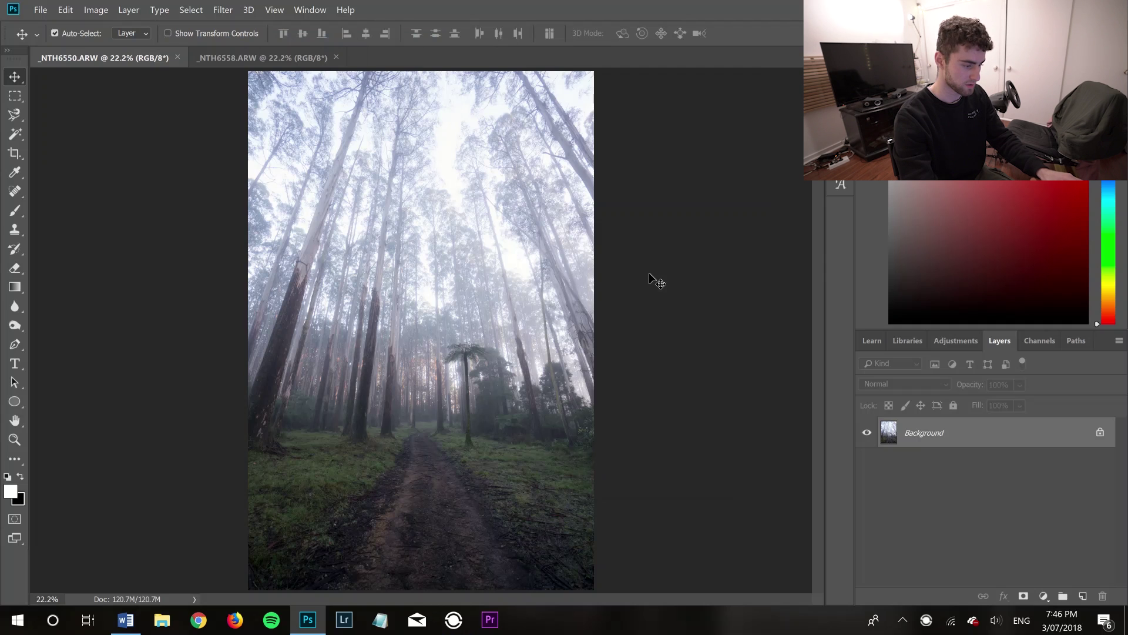
# Search Chrome for 'how to full screen in photoshop', open the YouTube tutorial and raise the volume
pyautogui.press('Tab')
pyautogui.press('Tab')
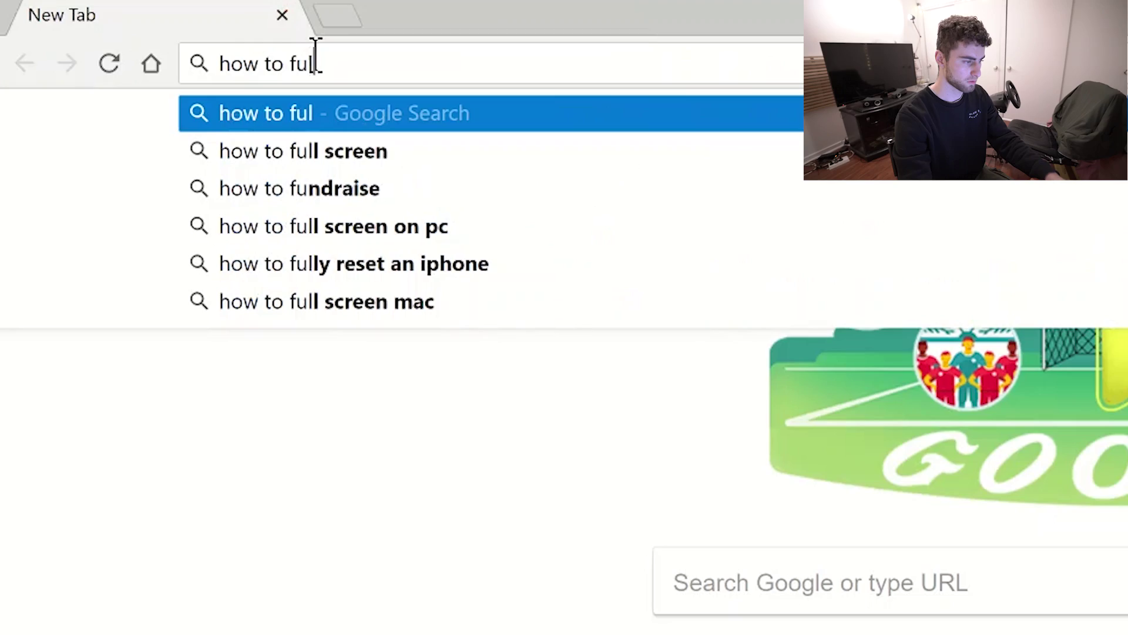
pyautogui.write('l screen i')
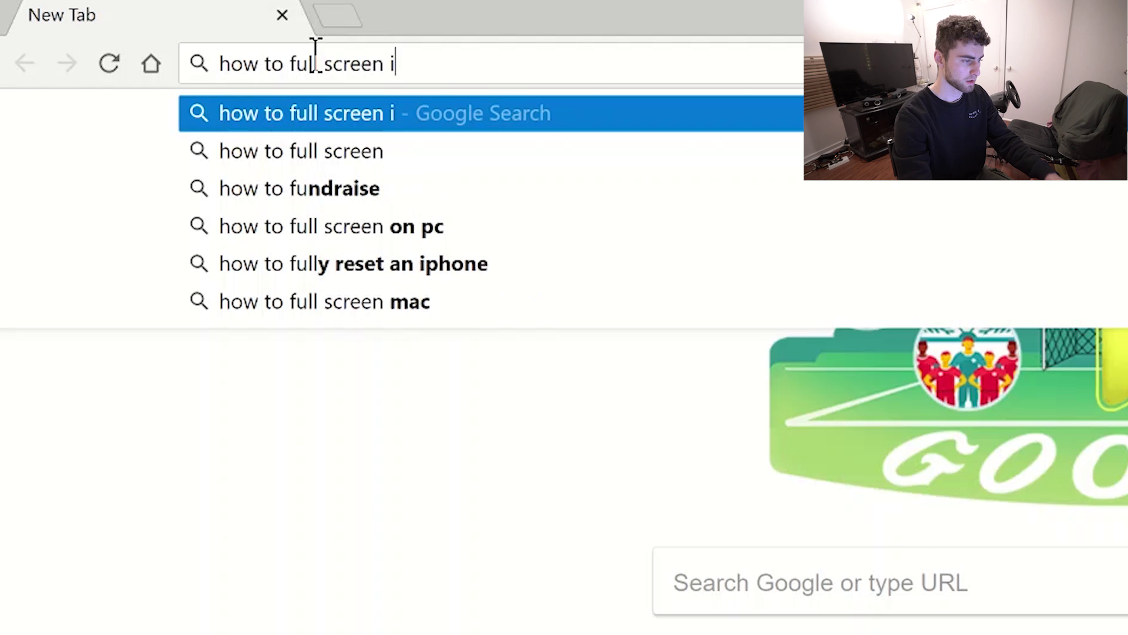
pyautogui.write('n photo')
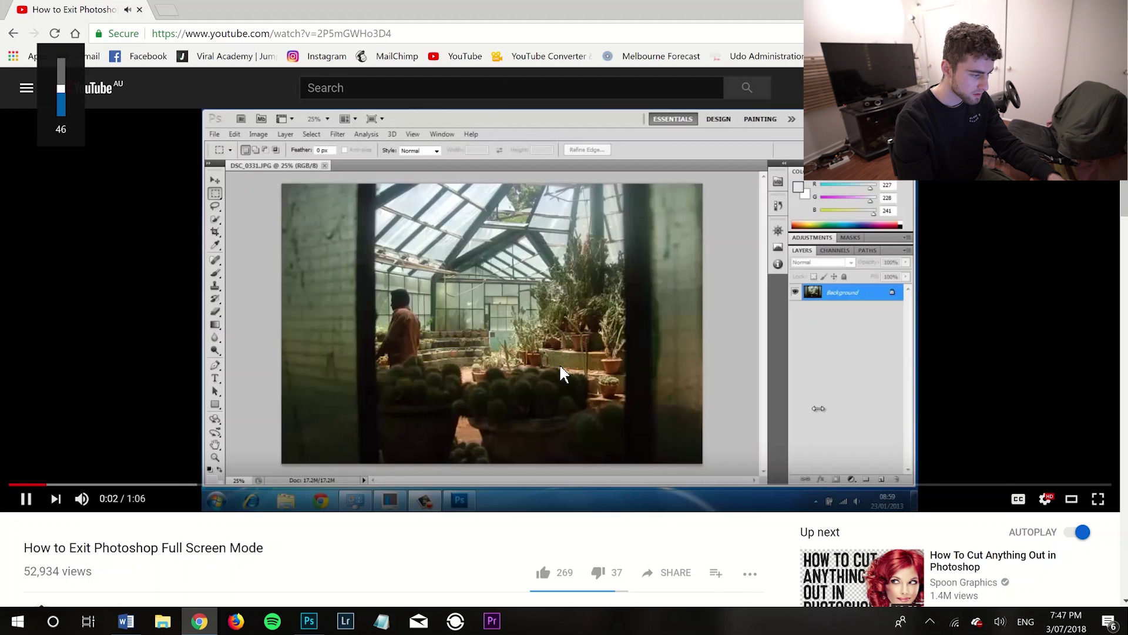
pyautogui.press('XF86AudioRaiseVolume')
pyautogui.press('XF86AudioRaiseVolume')
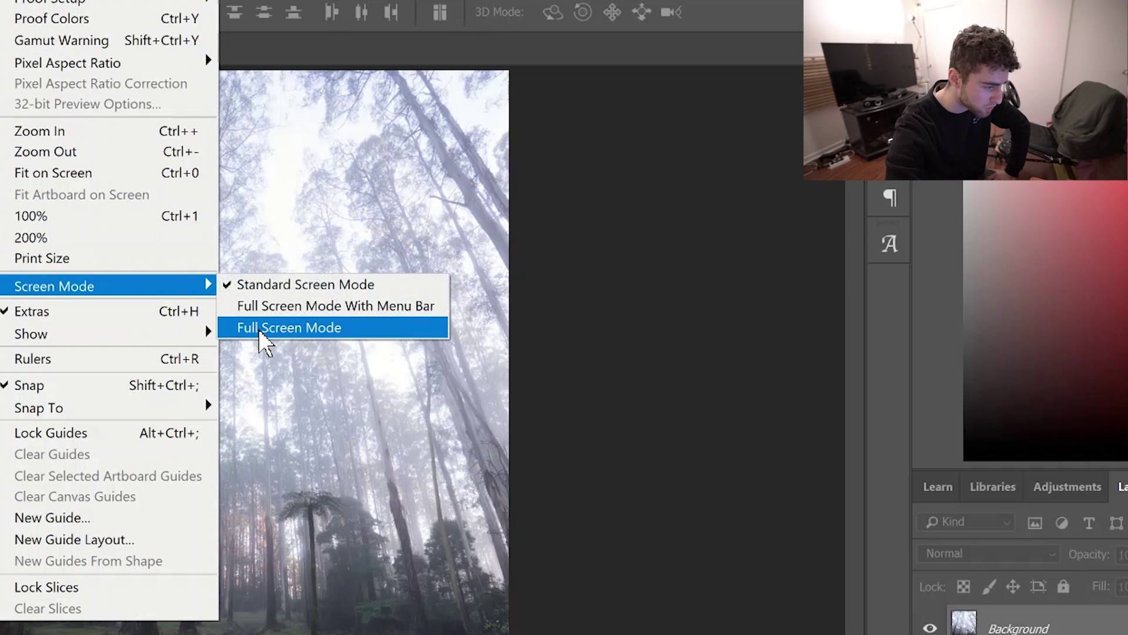
# Switch Photoshop to Full Screen Mode from View > Screen Mode
pyautogui.click(258, 329)
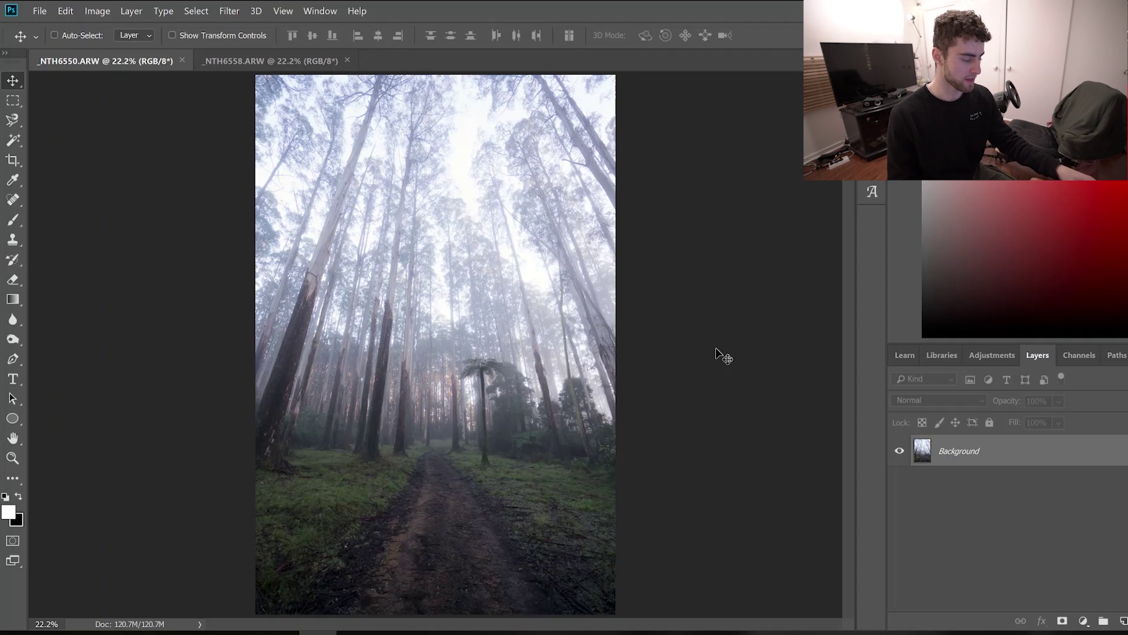
# Select and copy the whole forest path photo, then return to the _NTH6558.ARW phone photo
pyautogui.hotkey('ctrl', 'Tab')
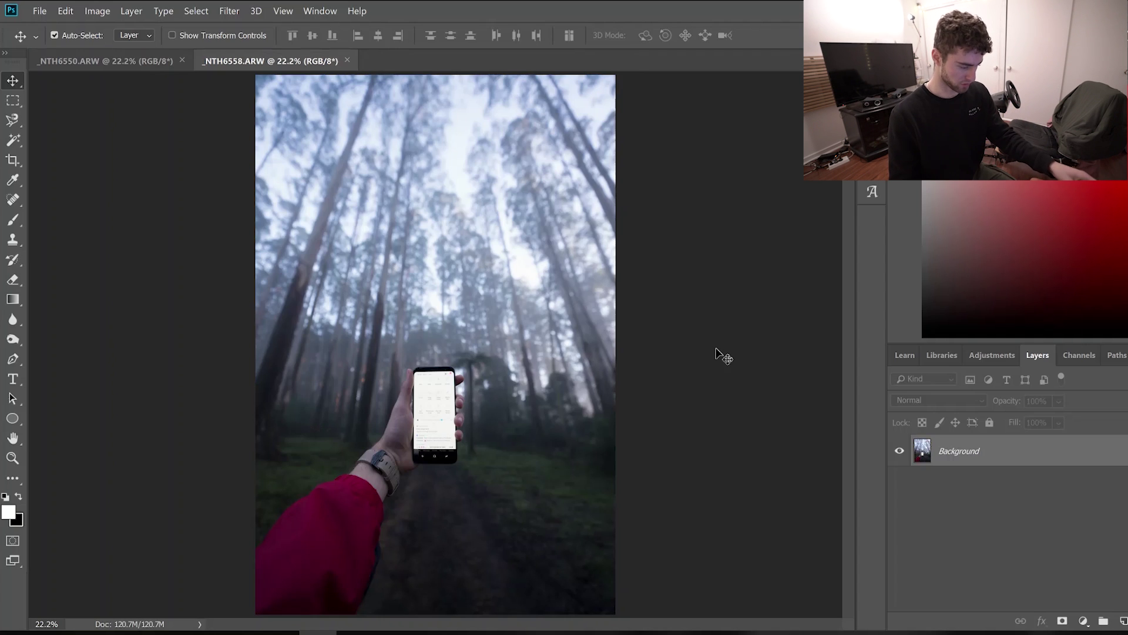
pyautogui.hotkey('ctrl', 'Tab')
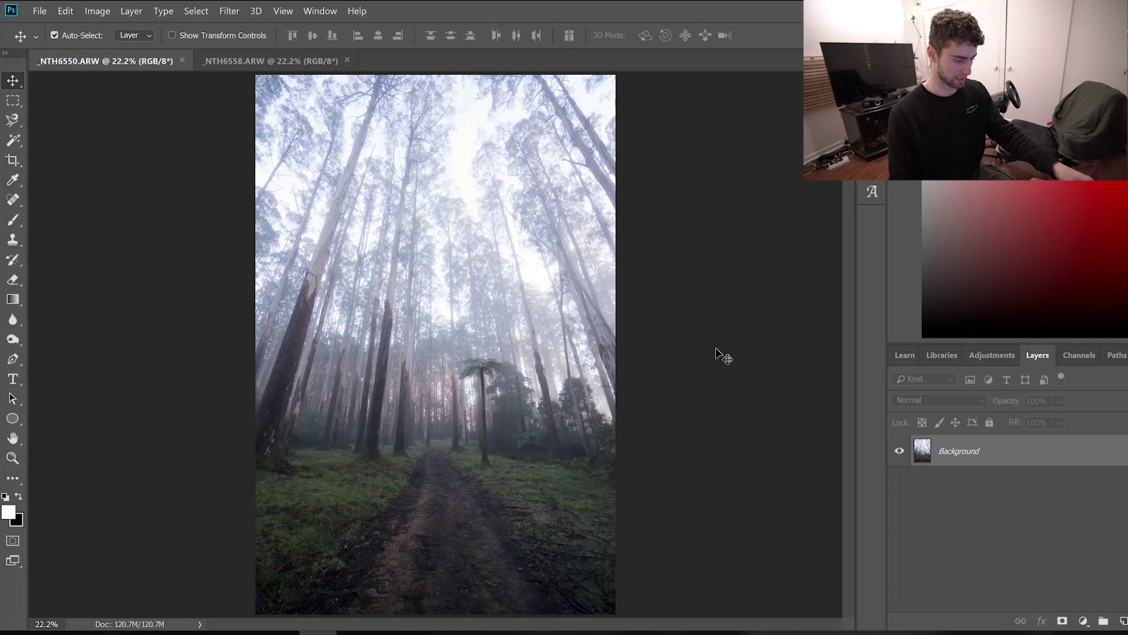
pyautogui.hotkey('ctrl', 'Tab')
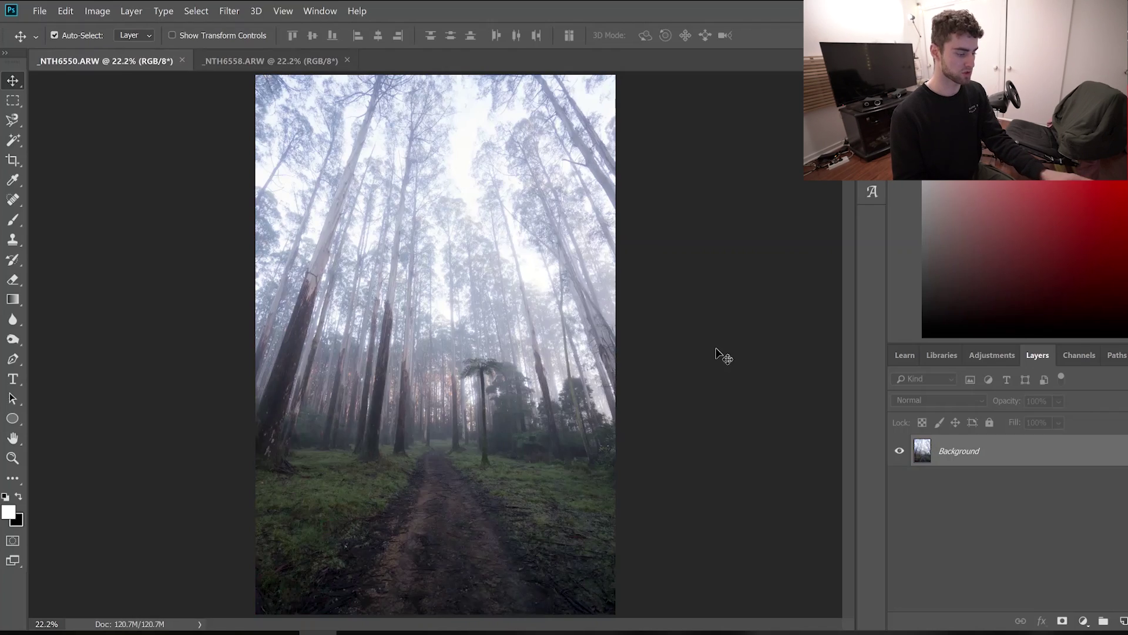
pyautogui.hotkey('ctrl', 'a')
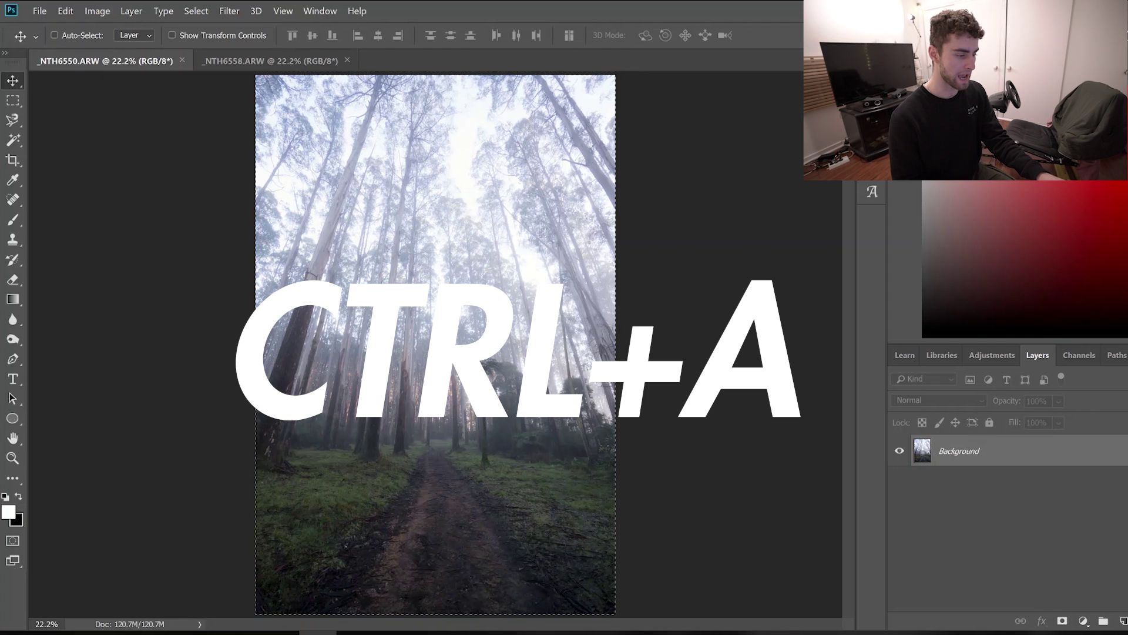
pyautogui.hotkey('ctrl', 'c')
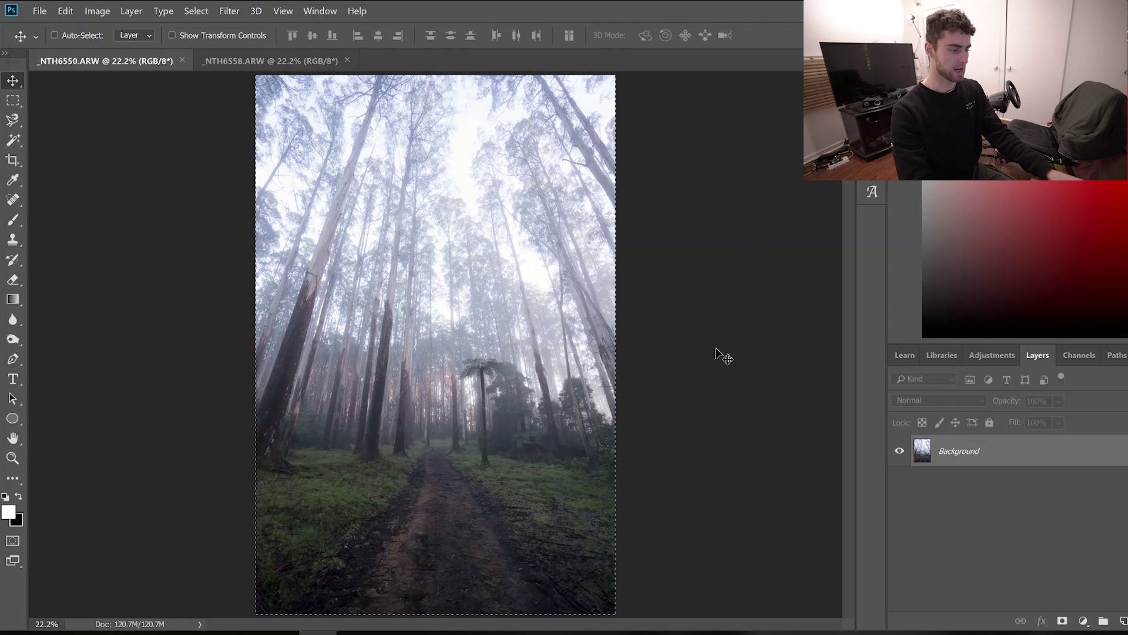
pyautogui.hotkey('ctrl', 'Tab')
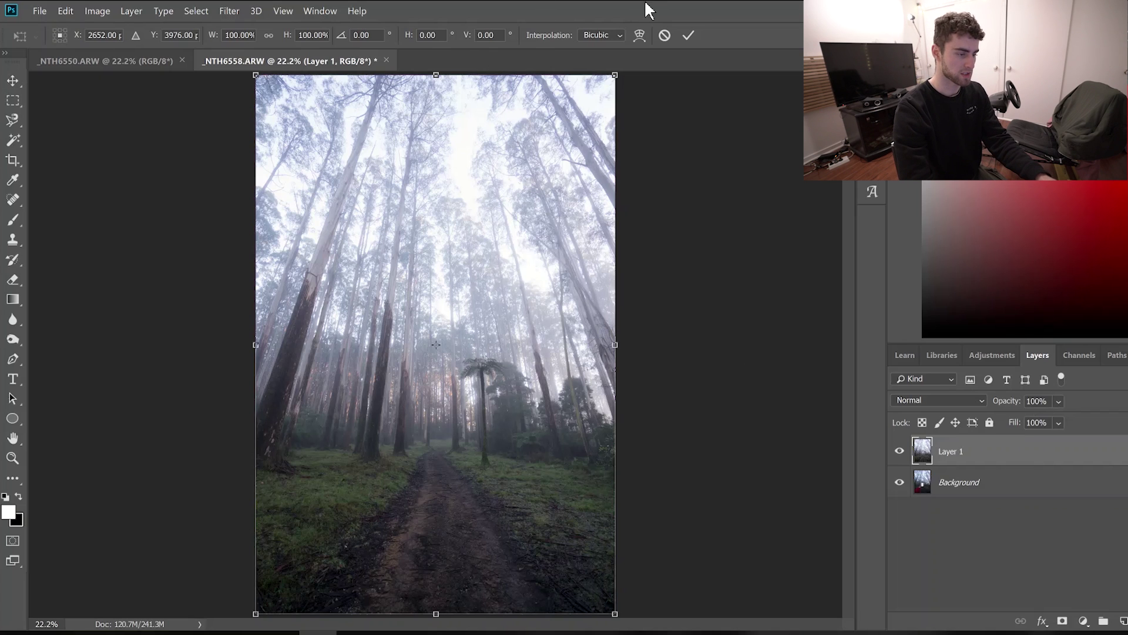
# Scale the pasted forest Layer 1 down to about a sixth and fit it over the phone screen
pyautogui.click(690, 36)
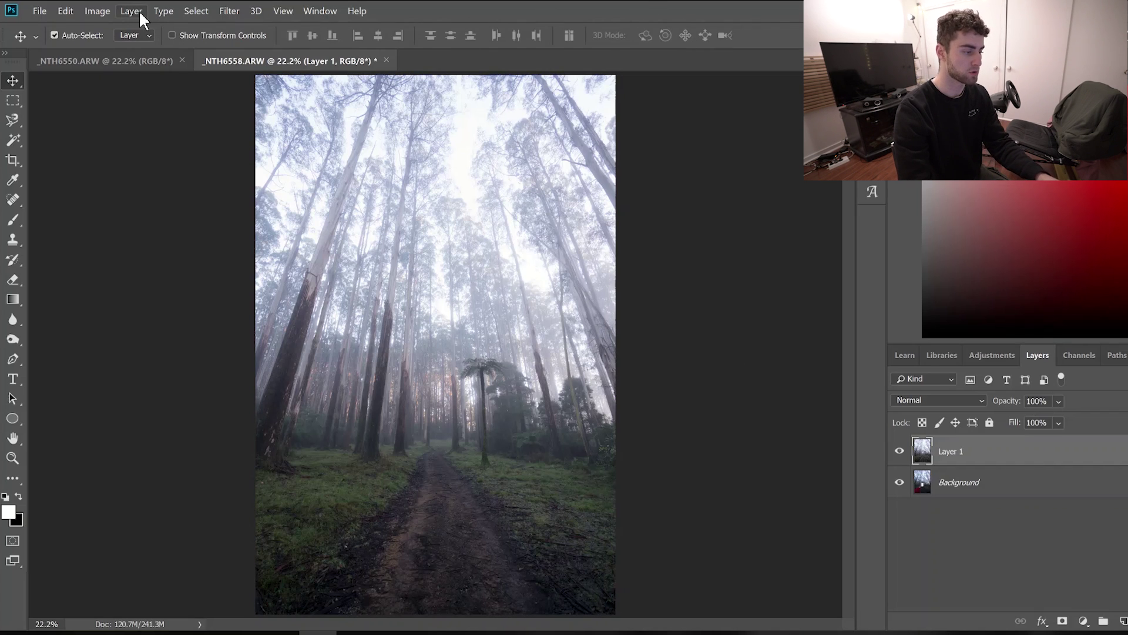
pyautogui.click(97, 11)
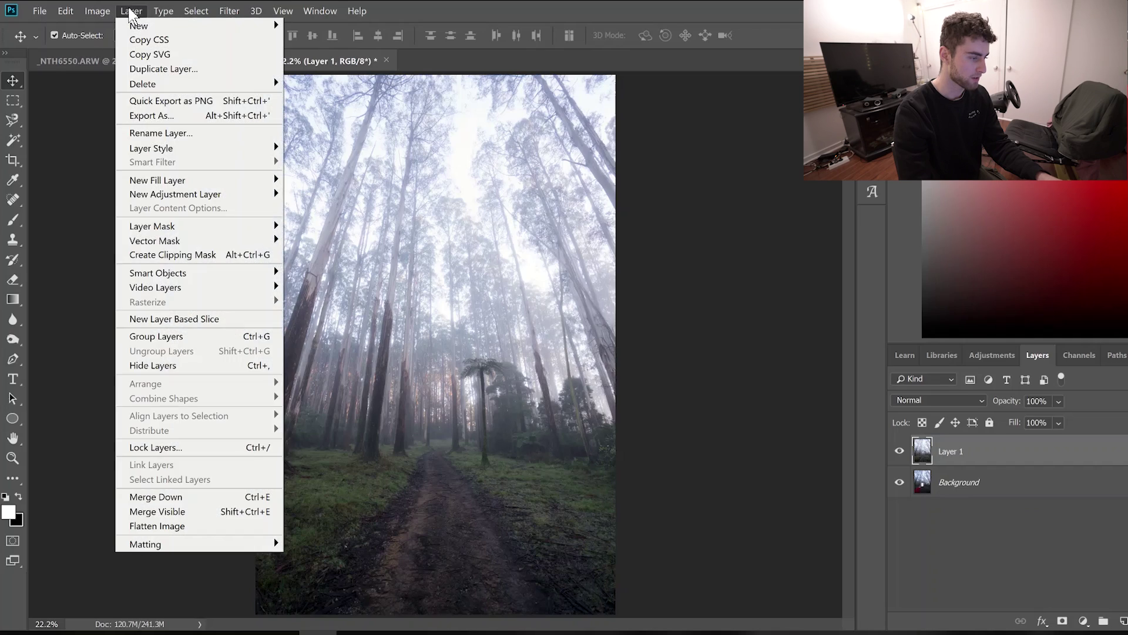
pyautogui.moveTo(66, 11)
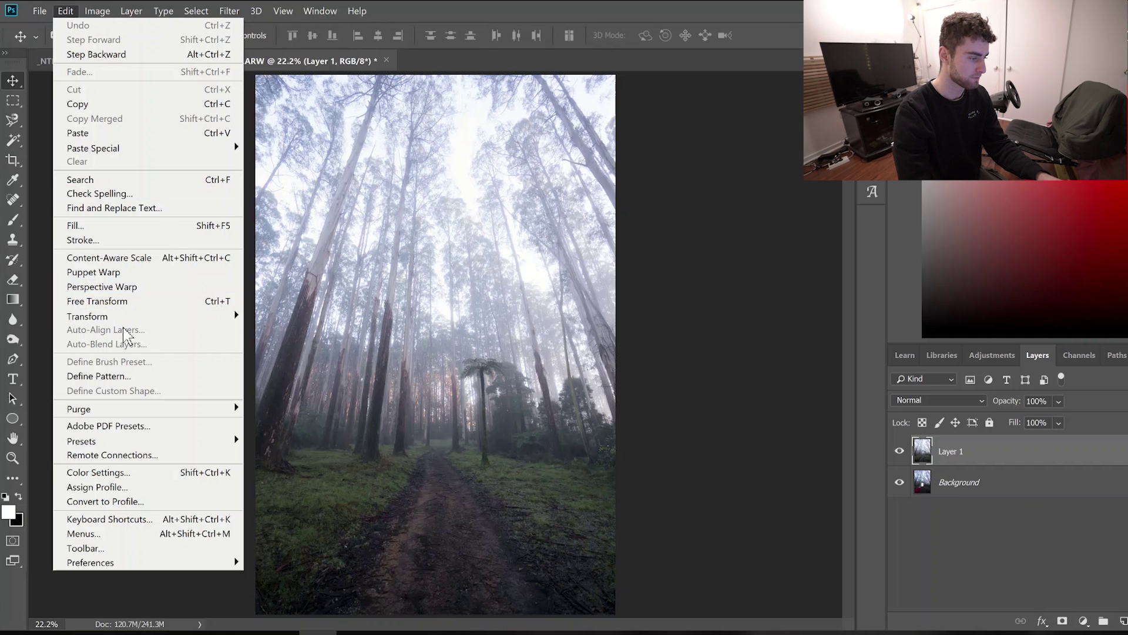
pyautogui.moveTo(127, 320)
pyautogui.click(275, 335)
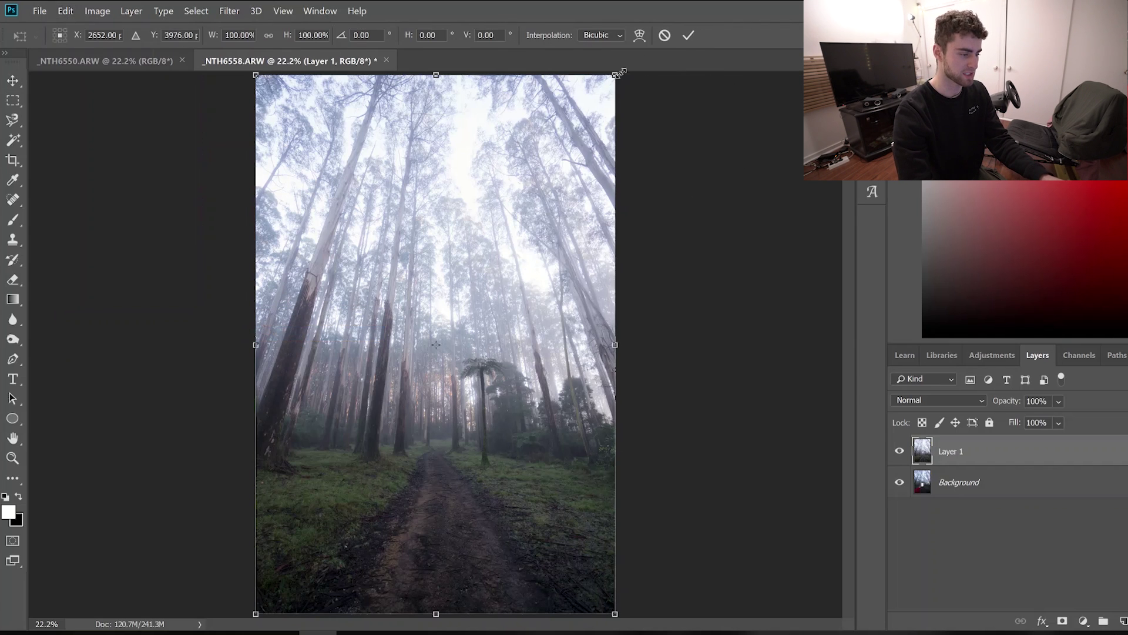
pyautogui.moveTo(616, 75); pyautogui.dragTo(498, 269)
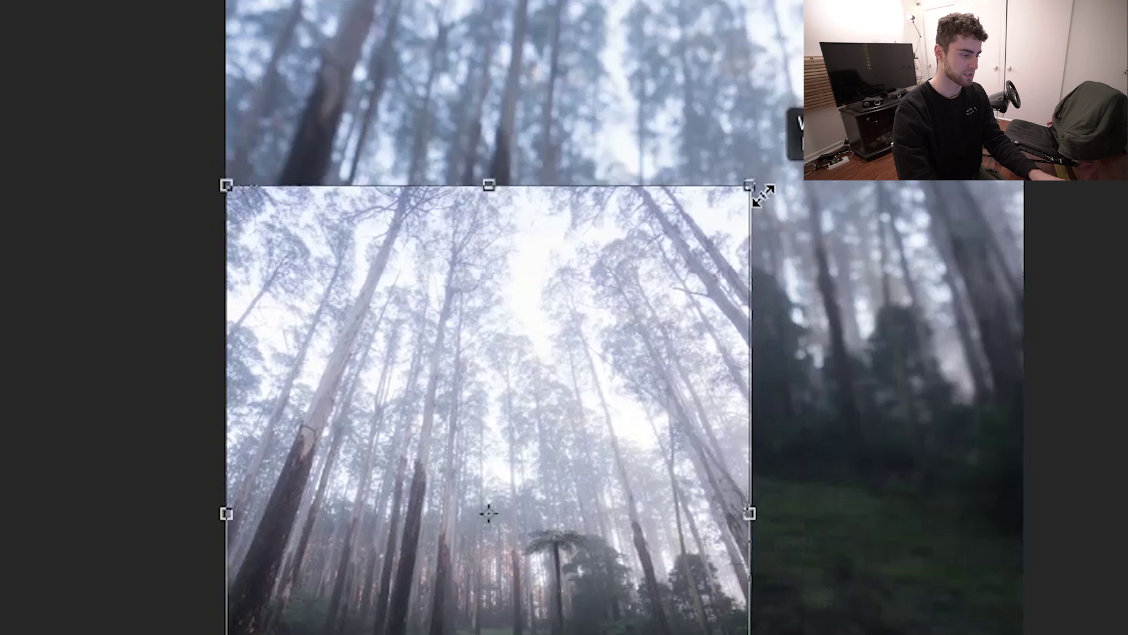
pyautogui.moveTo(764, 194); pyautogui.dragTo(617, 12)
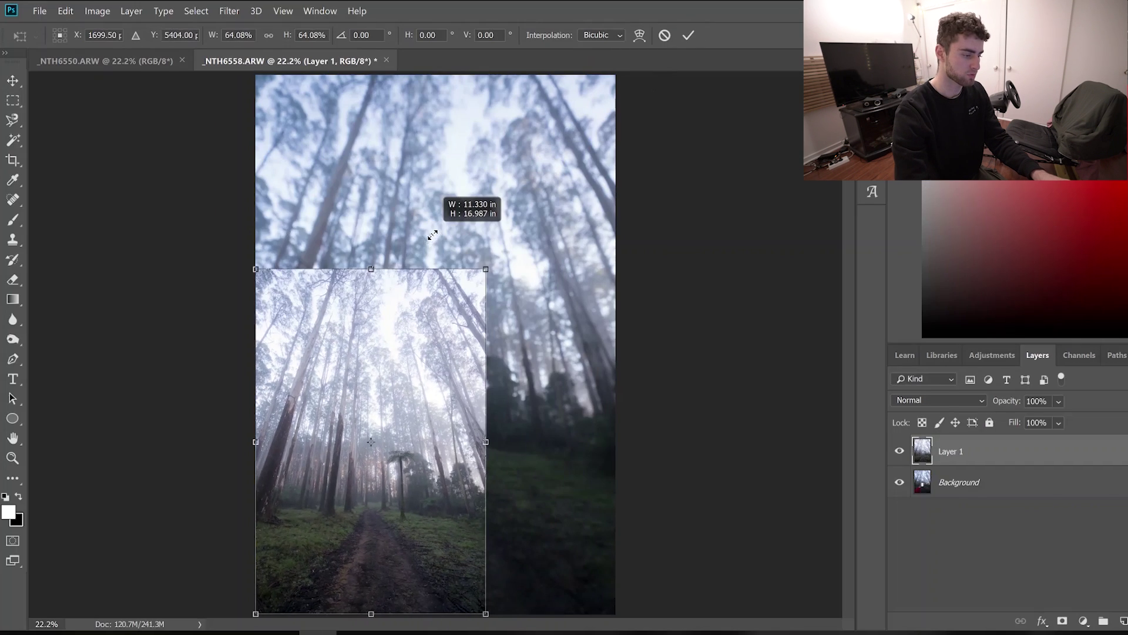
pyautogui.moveTo(432, 235); pyautogui.dragTo(265, 505)
pyautogui.moveTo(291, 554); pyautogui.dragTo(433, 381)
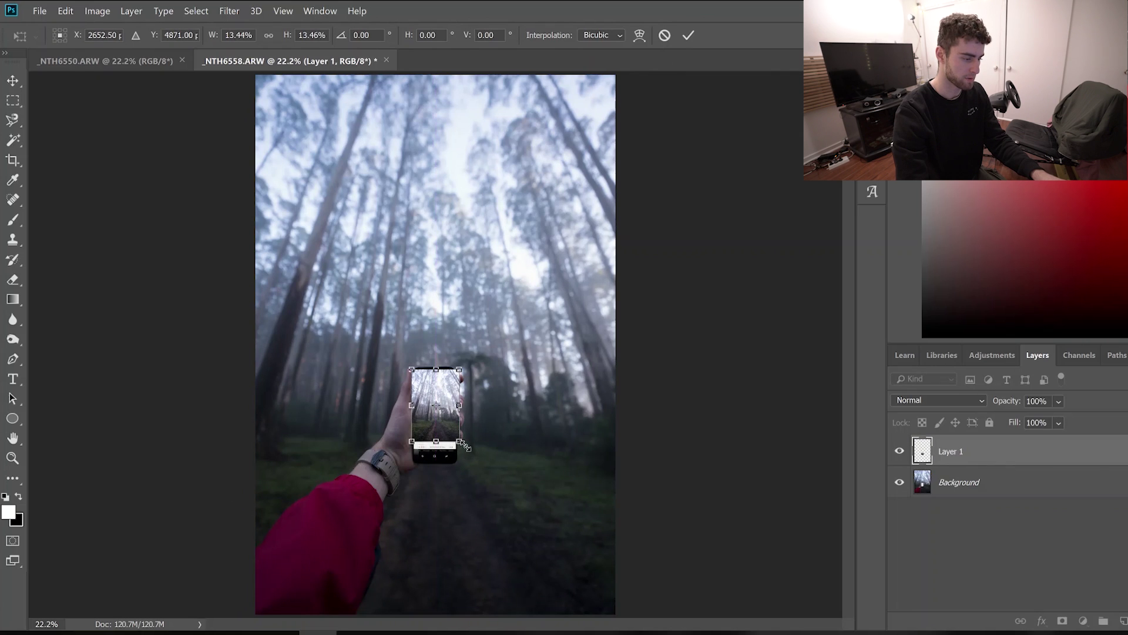
pyautogui.moveTo(459, 441); pyautogui.dragTo(472, 454)
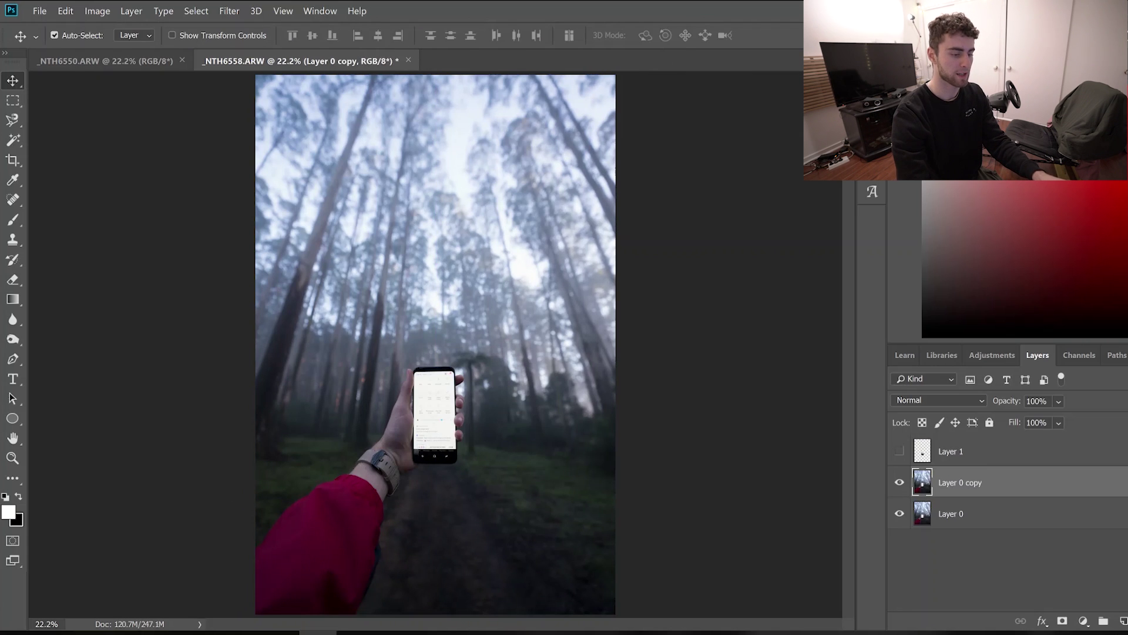
# Hide Layer 0 and zoom in closely on the phone screen to trace it with the Pen tool
pyautogui.click(899, 515)
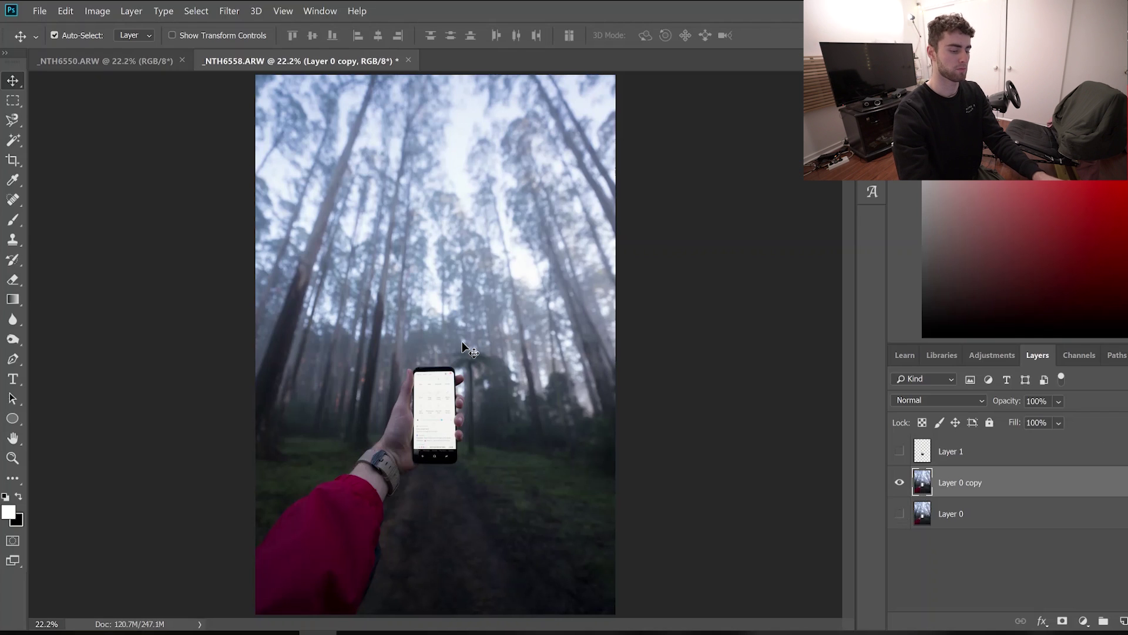
pyautogui.hotkey('ctrl', '+')
pyautogui.hotkey('ctrl', '+')
pyautogui.hotkey('ctrl', '+')
pyautogui.hotkey('ctrl', '+')
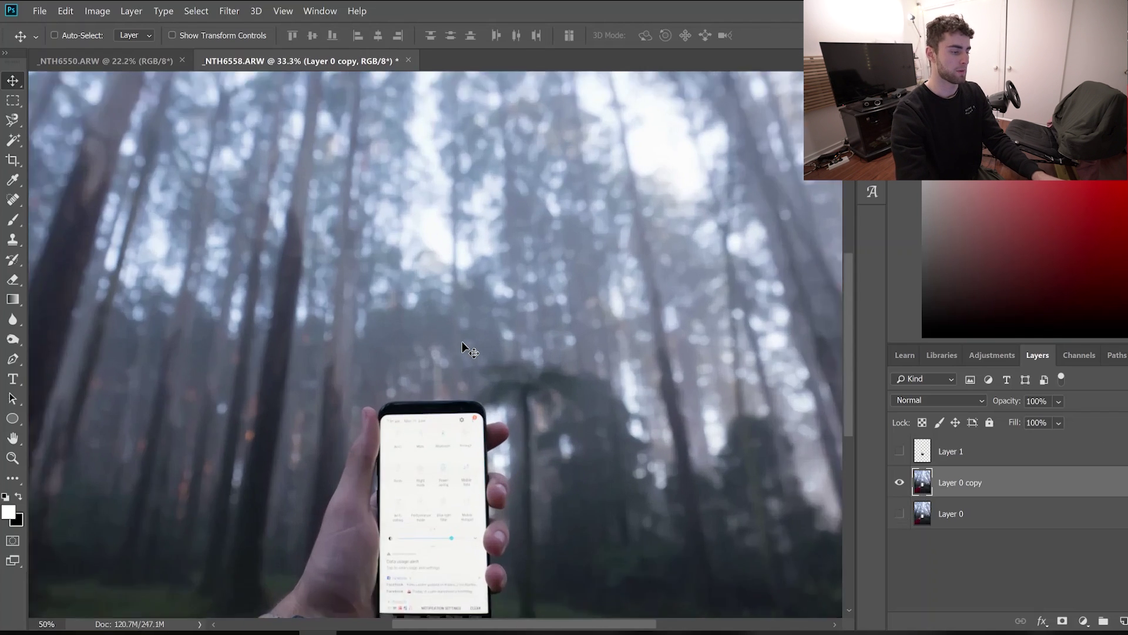
pyautogui.hotkey('ctrl', '+')
pyautogui.hotkey('ctrl', '+')
pyautogui.hotkey('ctrl', '+')
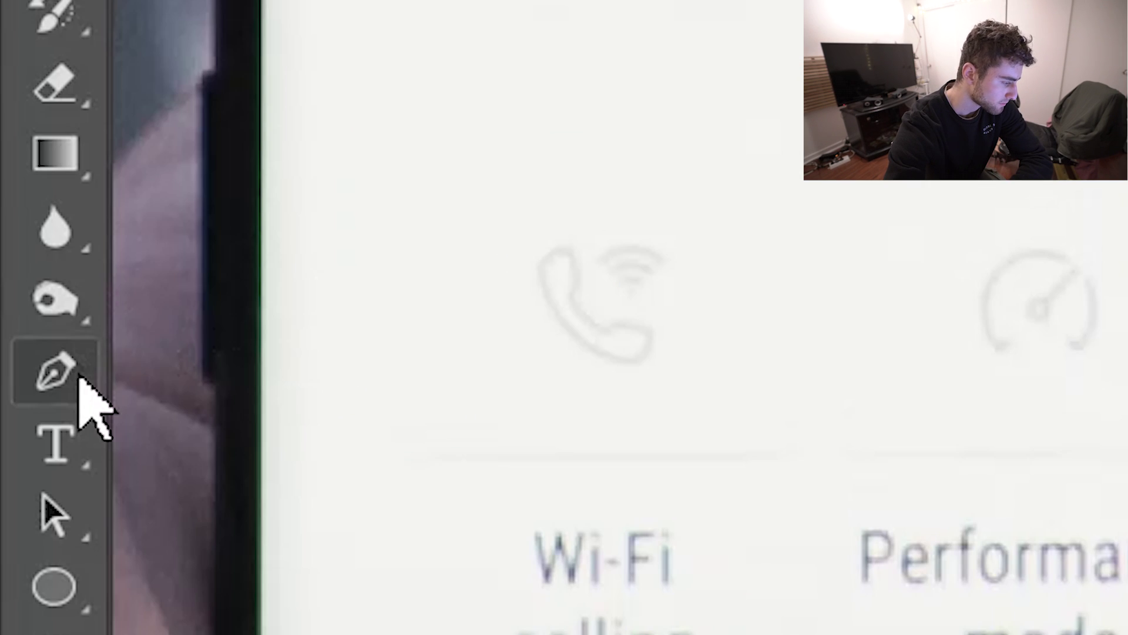
pyautogui.click(19, 359)
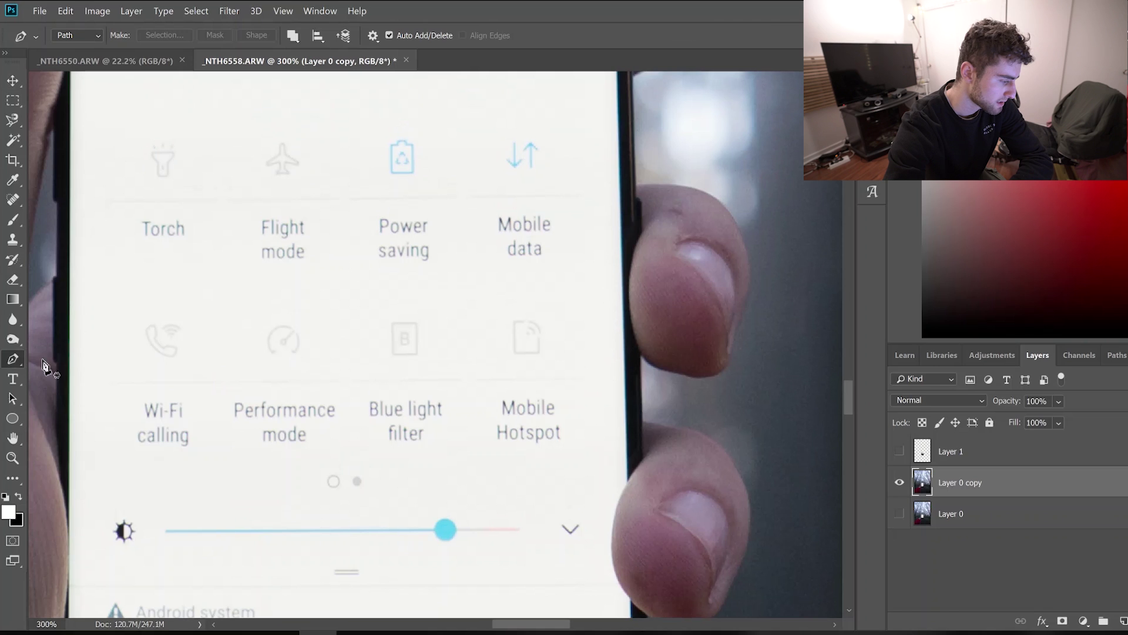
pyautogui.scroll(5, 625, 235)
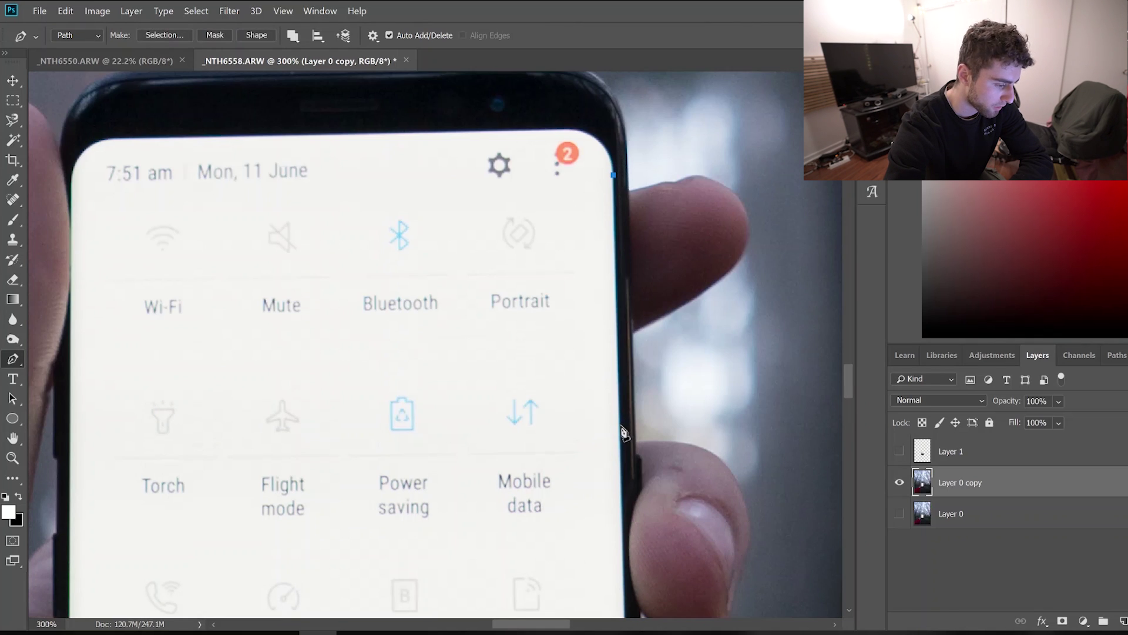
pyautogui.scroll(-5, 624, 435)
pyautogui.scroll(2, 652, 447)
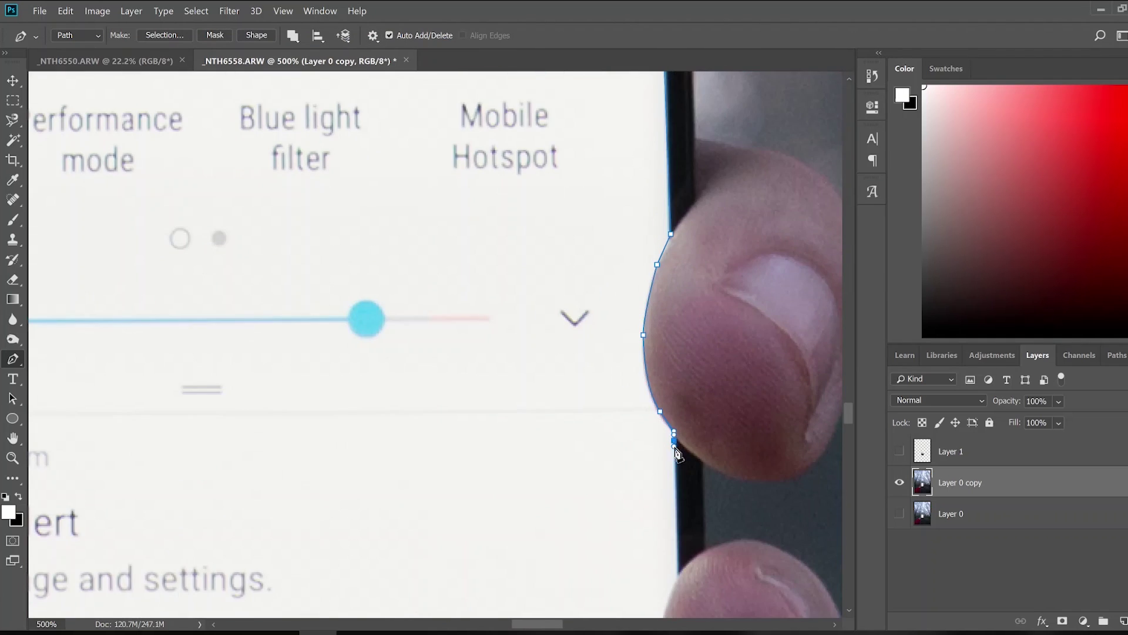
pyautogui.scroll(-5, 690, 520)
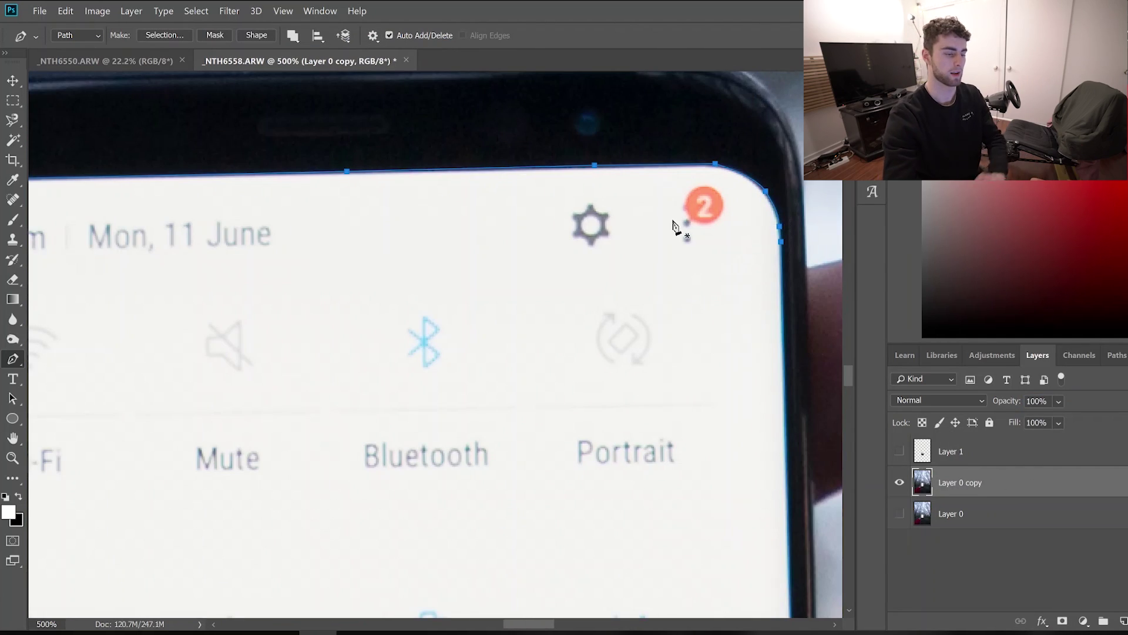
# Convert the traced phone-screen path into a selection with a 1-pixel feather radius
pyautogui.rightClick(673, 226)
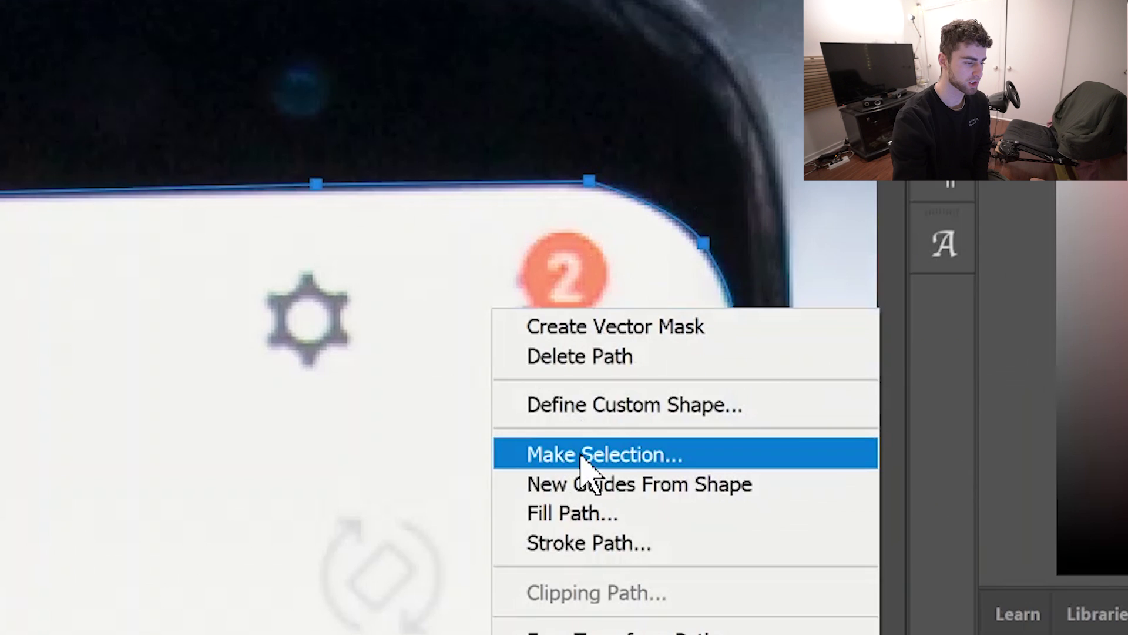
pyautogui.click(718, 285)
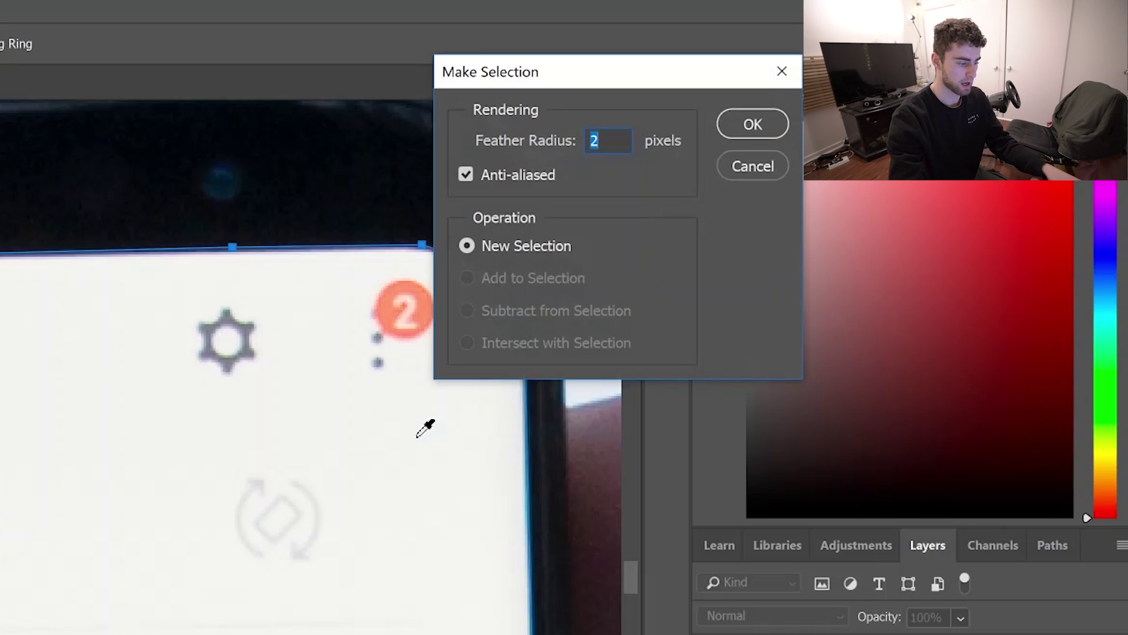
pyautogui.write('1')
pyautogui.press('Return')
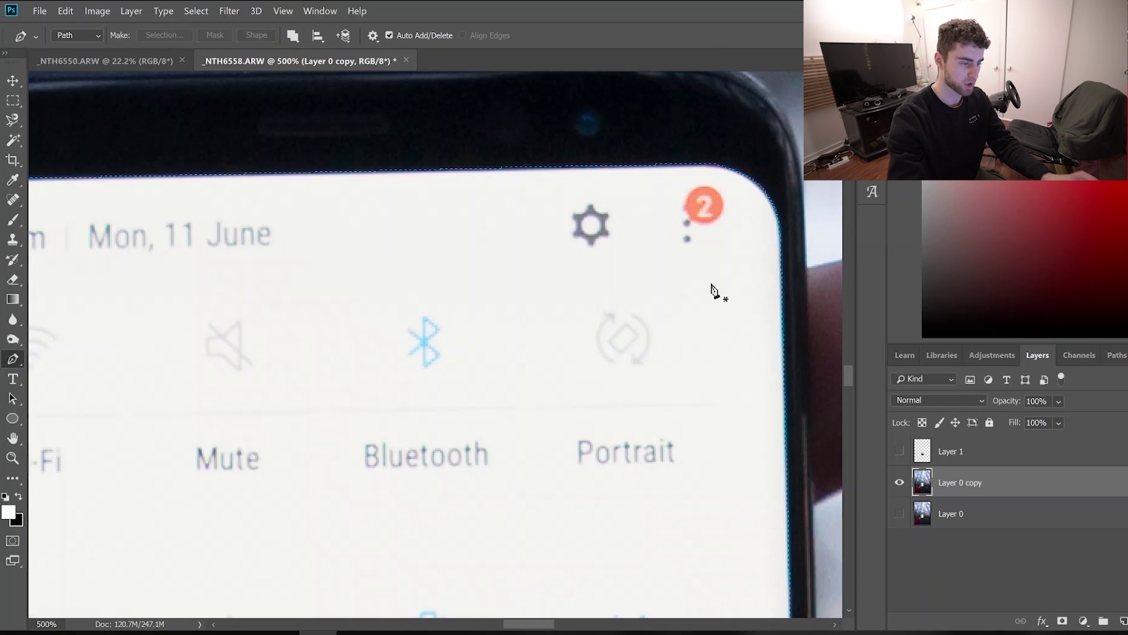
# Stretch the forest layer to about 109% height so it fills the phone's screen
pyautogui.hotkey('ctrl', '0')
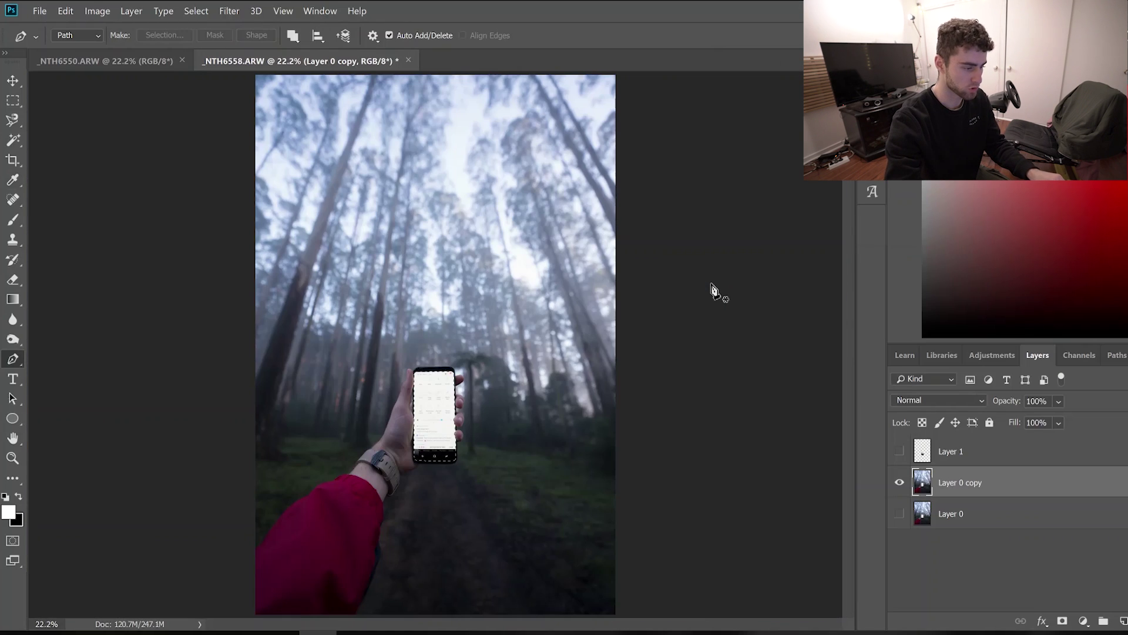
pyautogui.hotkey('ctrl', '+')
pyautogui.hotkey('ctrl', '+')
pyautogui.hotkey('ctrl', '+')
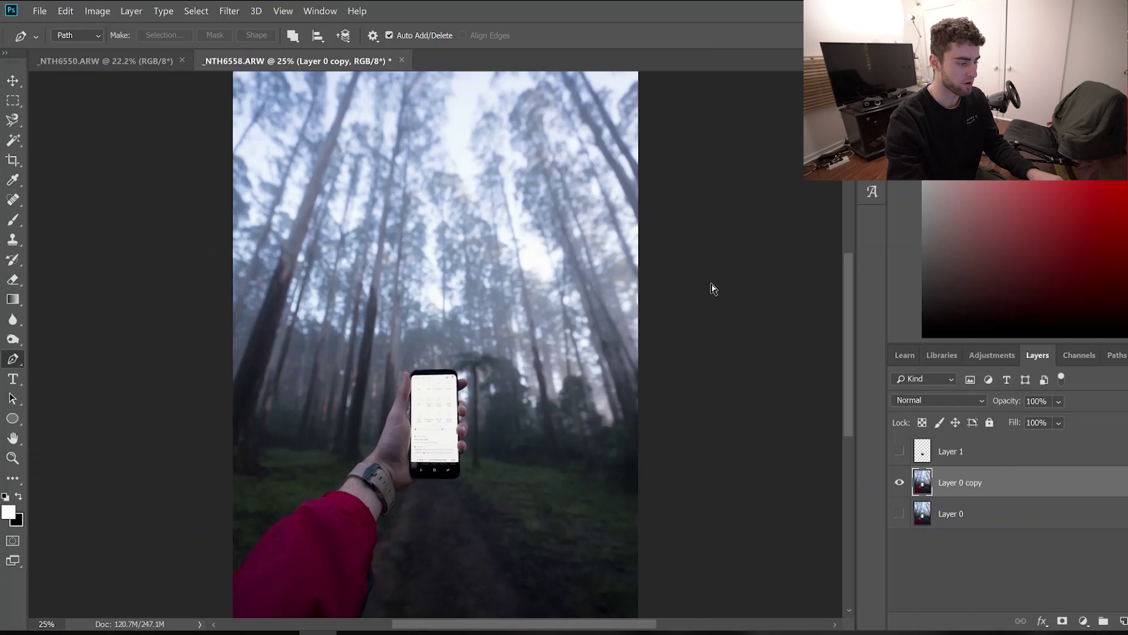
pyautogui.scroll(-2, 460, 403)
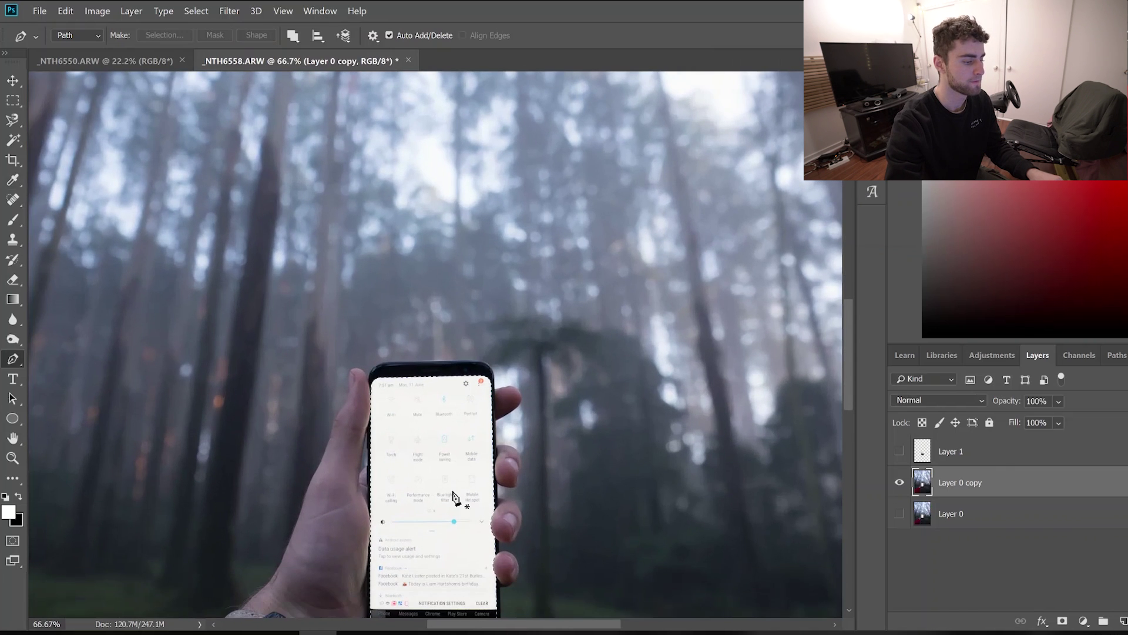
pyautogui.scroll(-5, 454, 496)
pyautogui.hotkey('ctrl', '0')
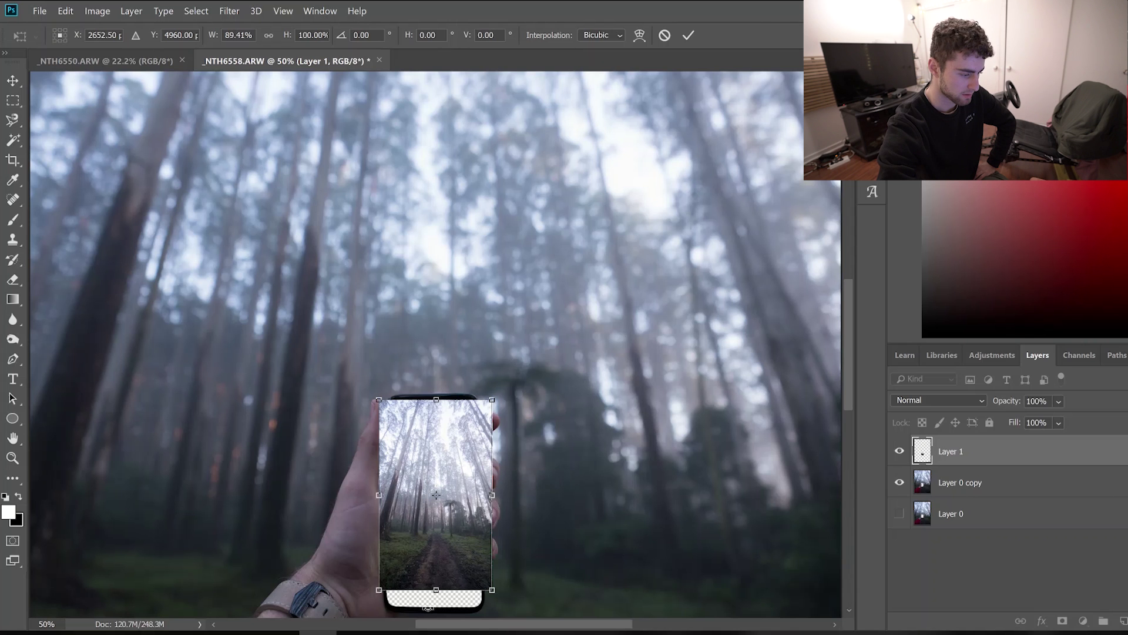
pyautogui.moveTo(436, 590); pyautogui.dragTo(436, 608)
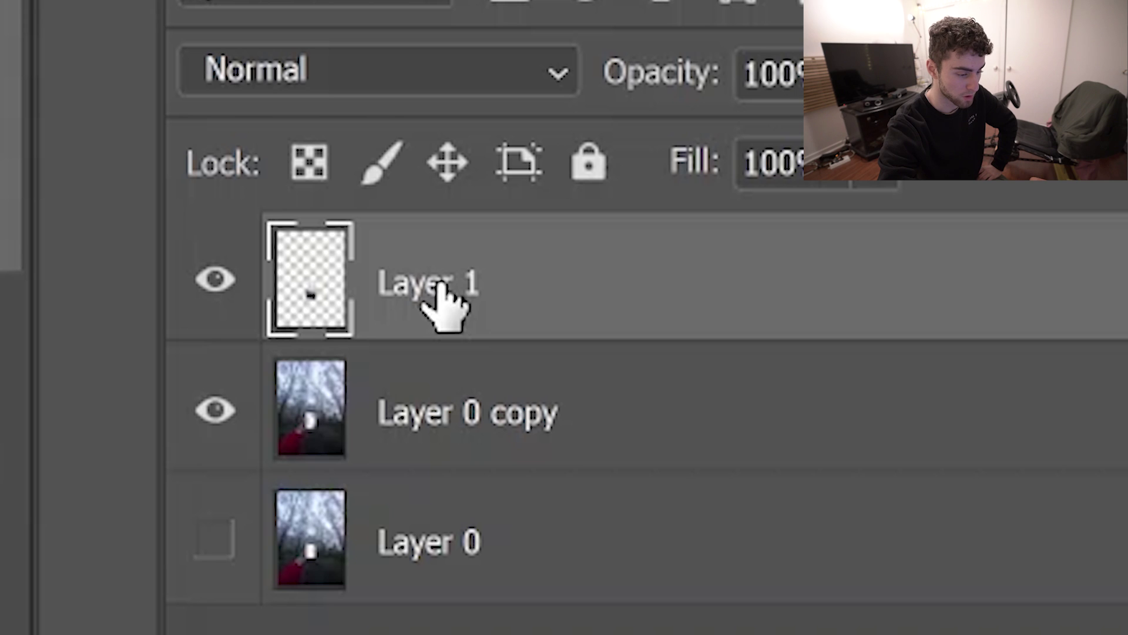
# Move forest Layer 1 beneath Layer 0 copy so the phone edges and fingers overlap it
pyautogui.moveTo(953, 456); pyautogui.dragTo(954, 491)
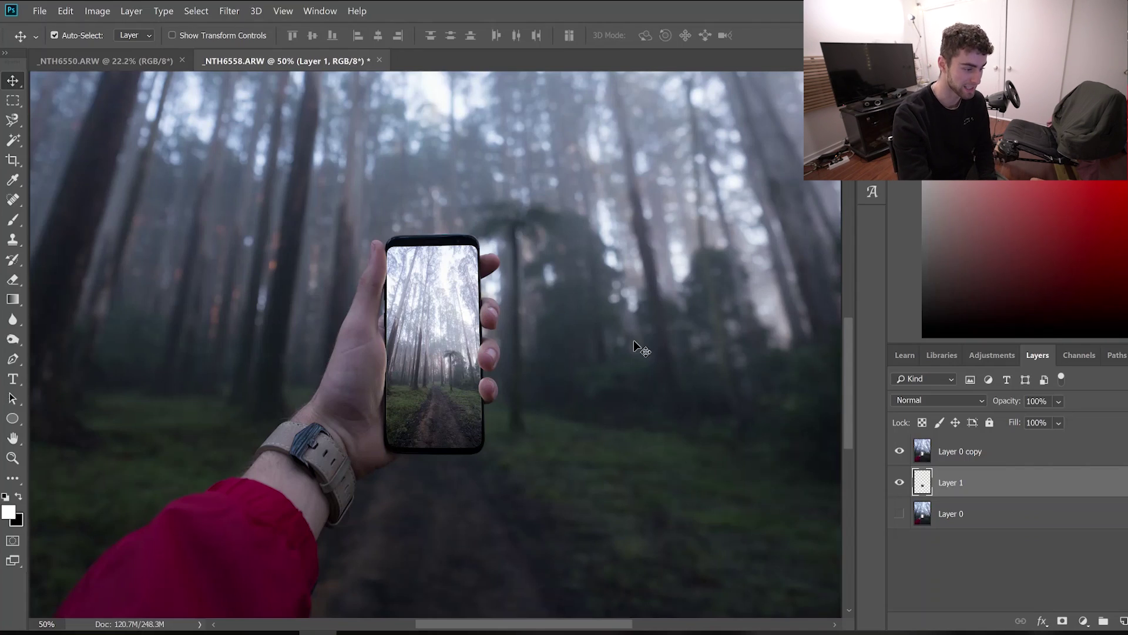
pyautogui.click(683, 337)
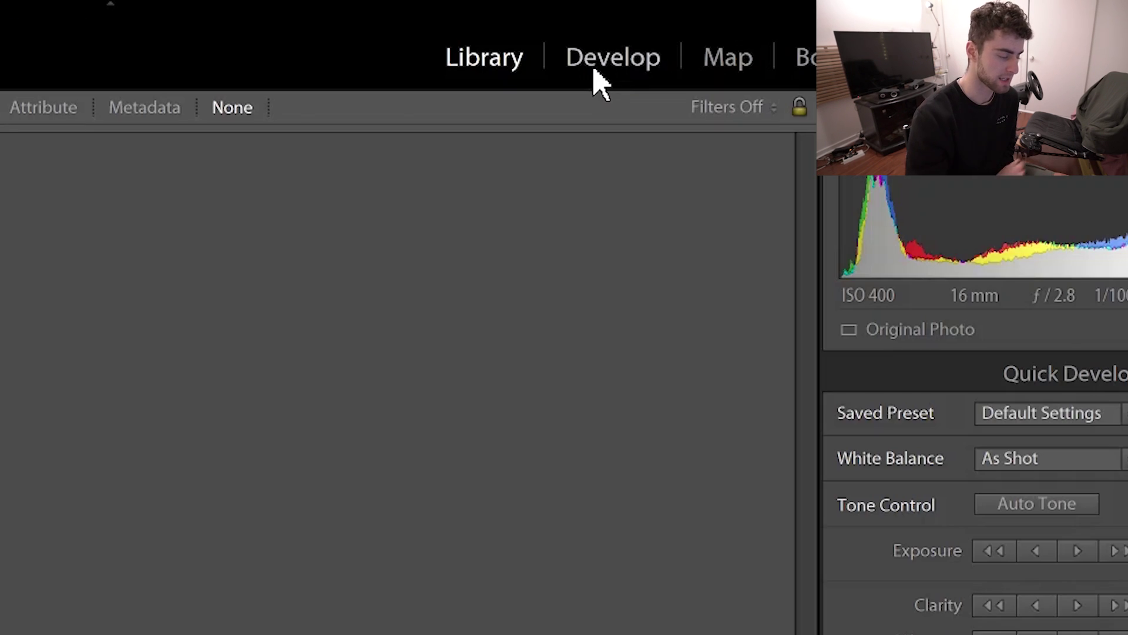
# Start a crop in Develop and choose the 4 x 5 / 8 x 10 aspect ratio
pyautogui.click(810, 57)
pyautogui.press('r')
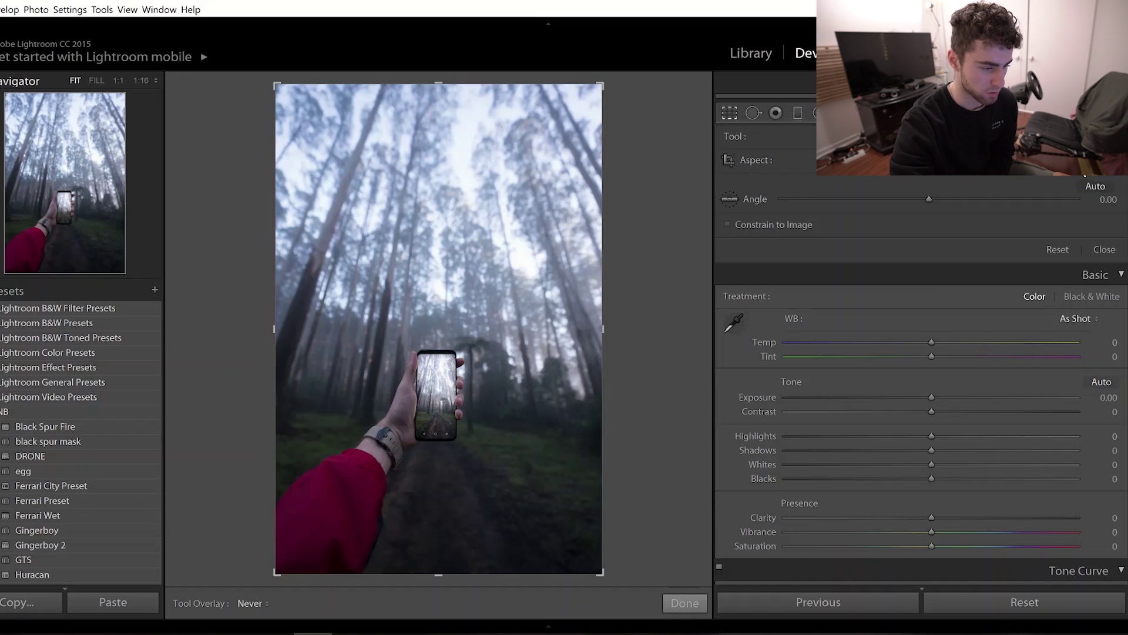
pyautogui.click(1052, 159)
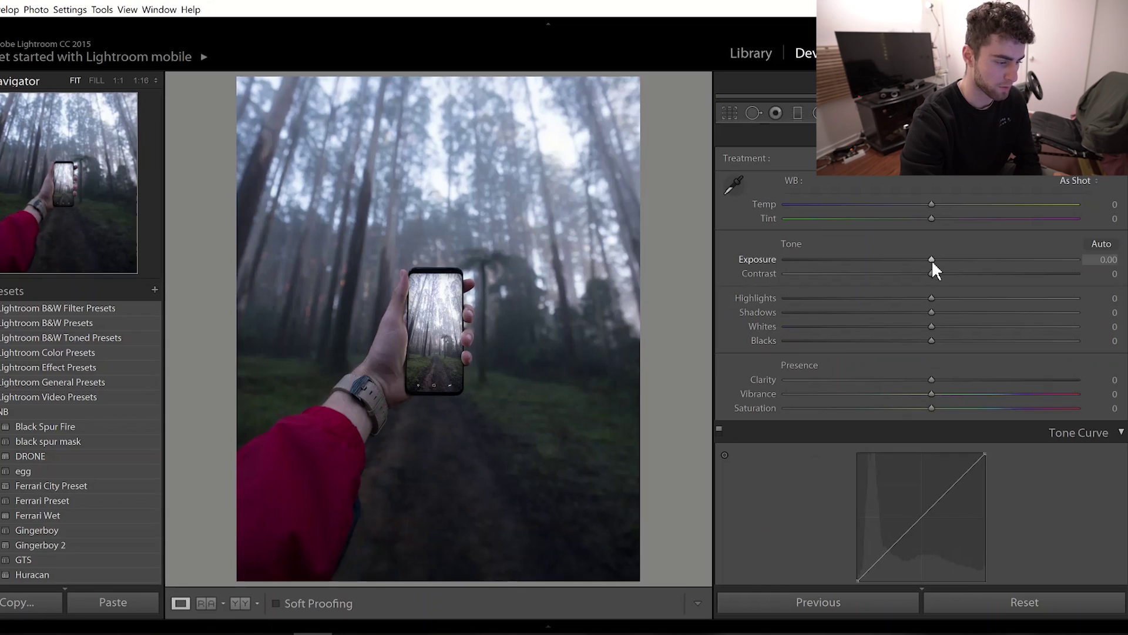
# Set Exposure +1.00, Contrast -8, Temp -8, raise Highlights and pull Whites to -30
pyautogui.moveTo(932, 260); pyautogui.dragTo(957, 263)
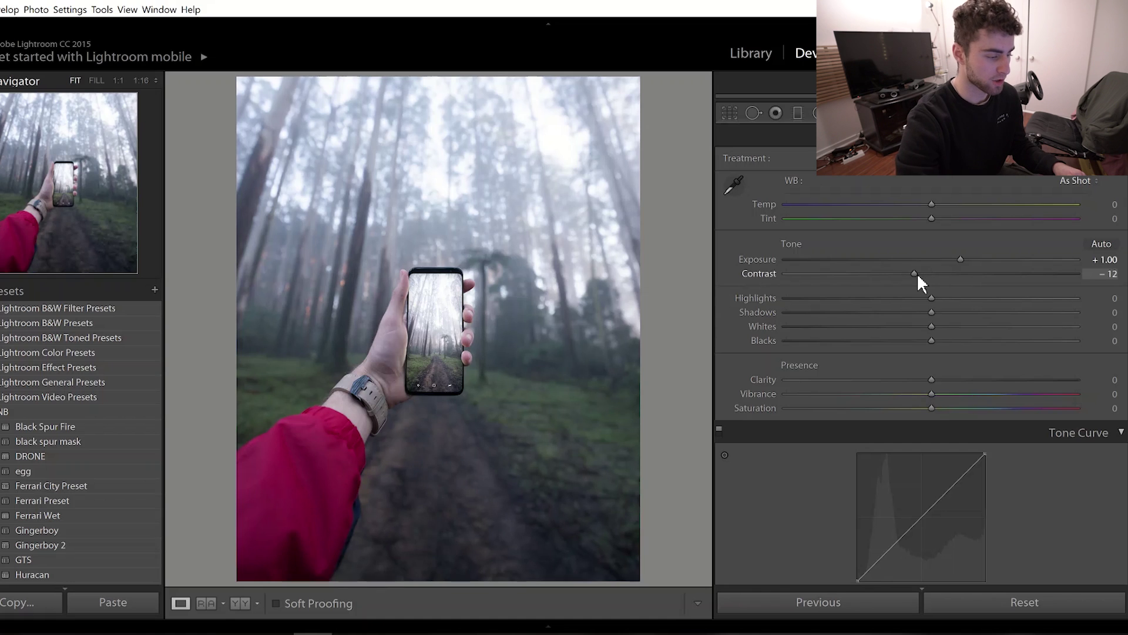
pyautogui.click(919, 274)
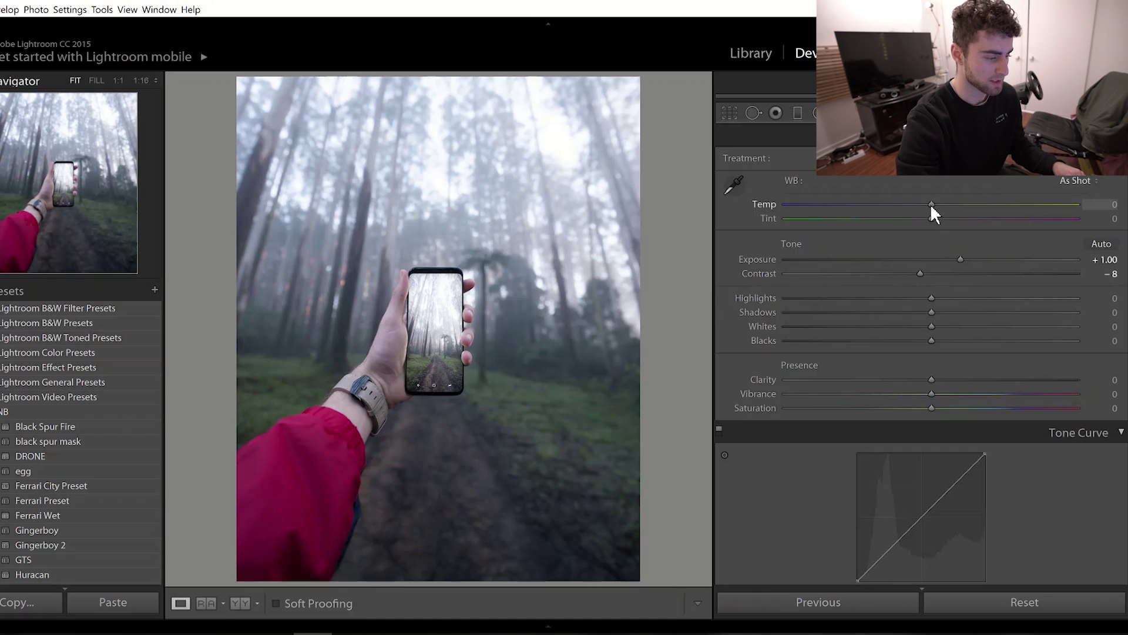
pyautogui.moveTo(931, 204); pyautogui.dragTo(919, 206)
pyautogui.moveTo(895, 306); pyautogui.dragTo(959, 309)
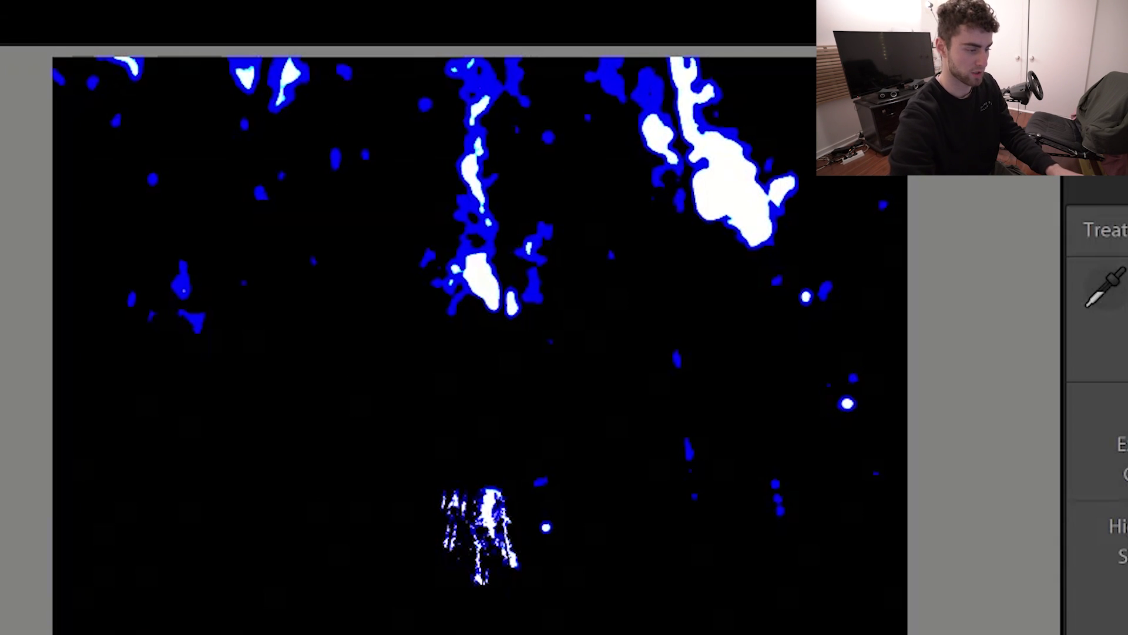
pyautogui.moveTo(730, 329); pyautogui.dragTo(615, 322)
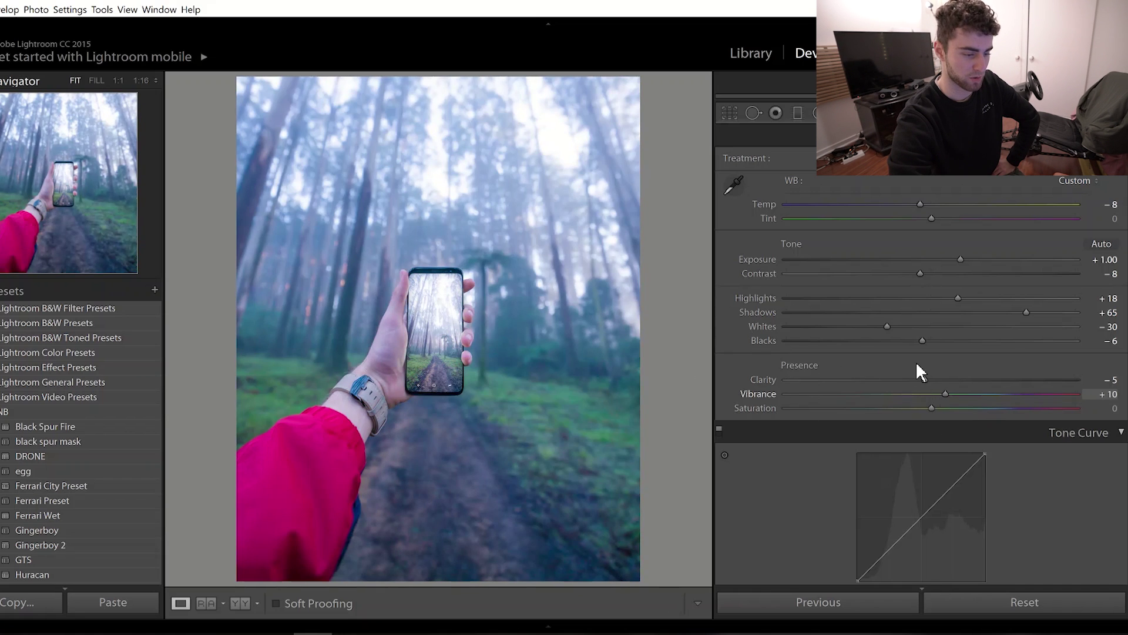
# Preview maximum Vibrance and Saturation, reset both, then settle on Vibrance about +52 and Saturation -2
pyautogui.moveTo(920, 371); pyautogui.dragTo(1075, 393)
pyautogui.moveTo(929, 410); pyautogui.dragTo(940, 407)
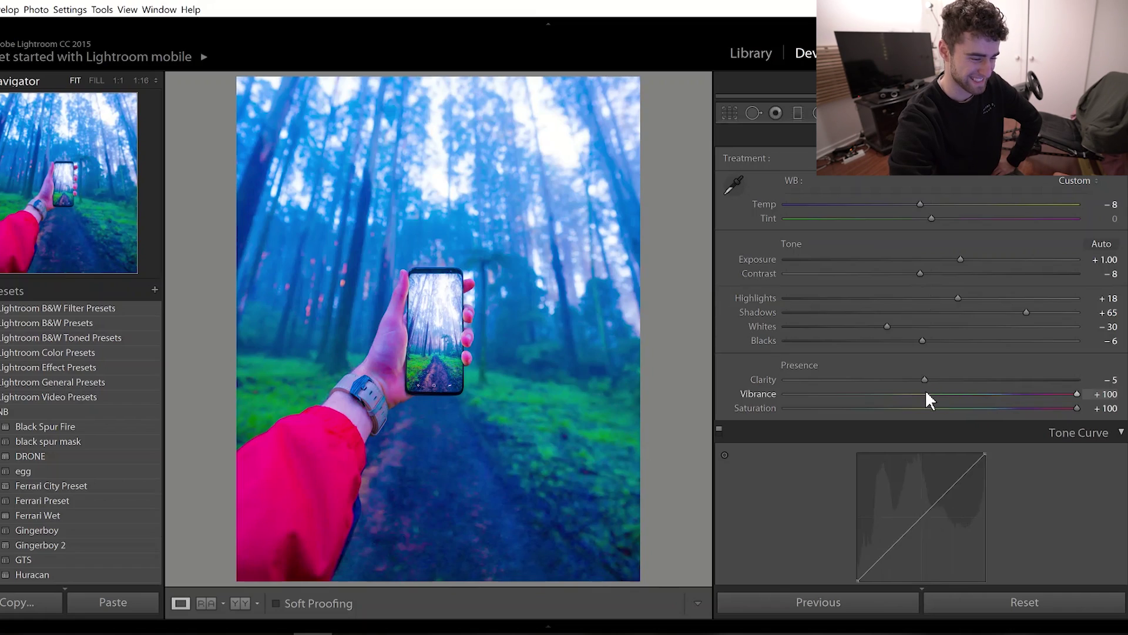
pyautogui.click(929, 408)
pyautogui.click(932, 394)
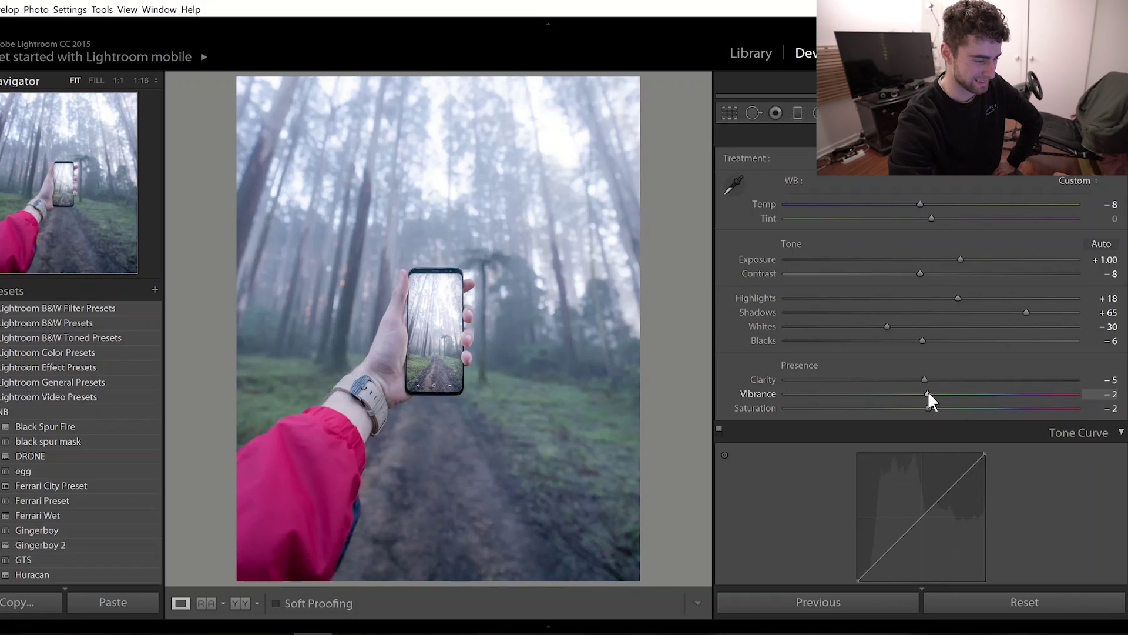
pyautogui.moveTo(940, 395); pyautogui.dragTo(1002, 394)
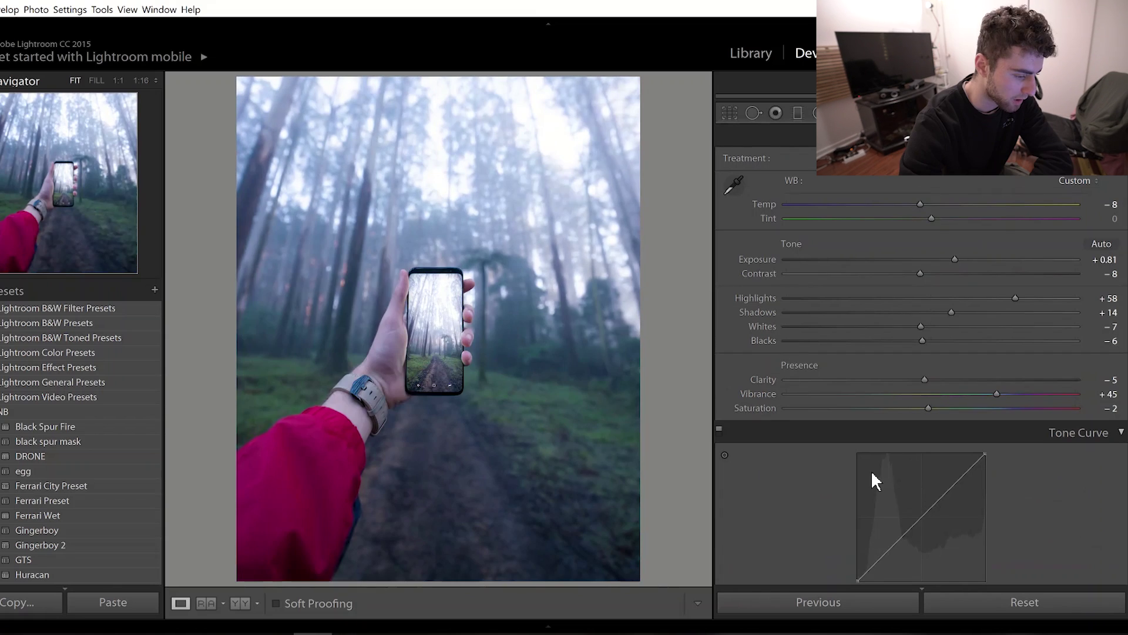
# Add a midtone control point to the tone curve and pull it down to darken shadows
pyautogui.scroll(-3, 824, 470)
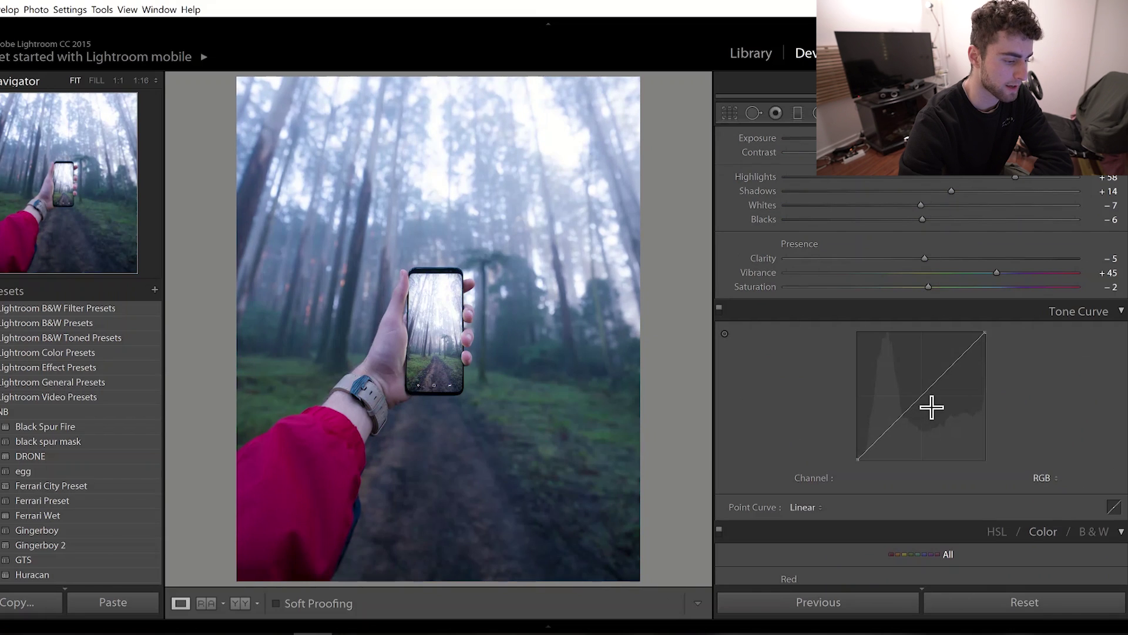
pyautogui.click(924, 397)
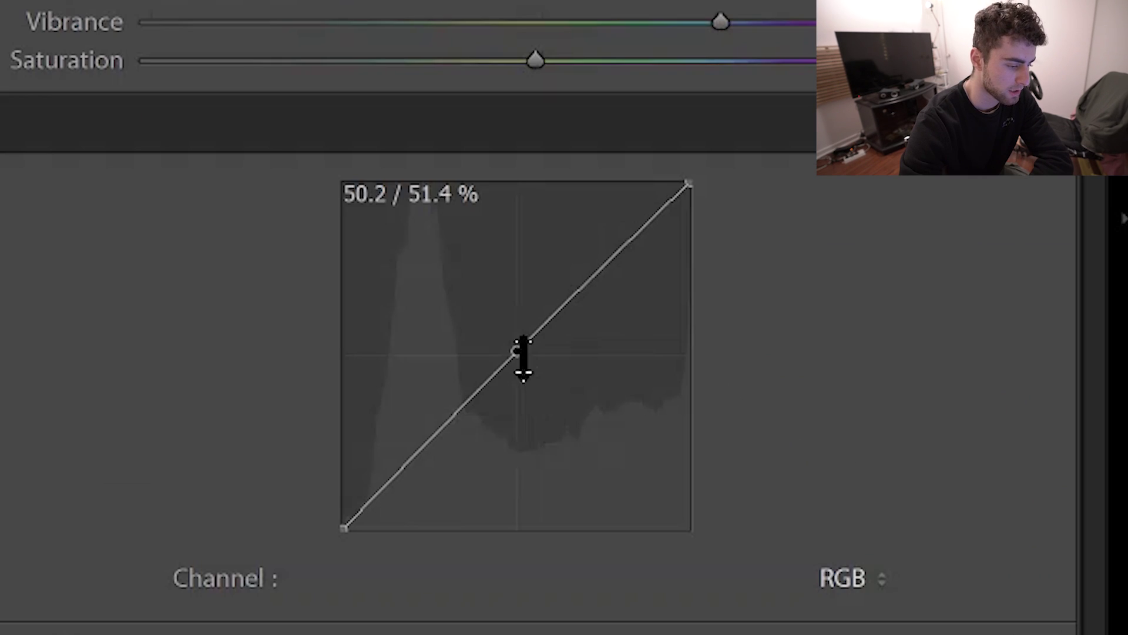
pyautogui.moveTo(924, 394); pyautogui.dragTo(918, 394)
pyautogui.moveTo(505, 352); pyautogui.dragTo(469, 363)
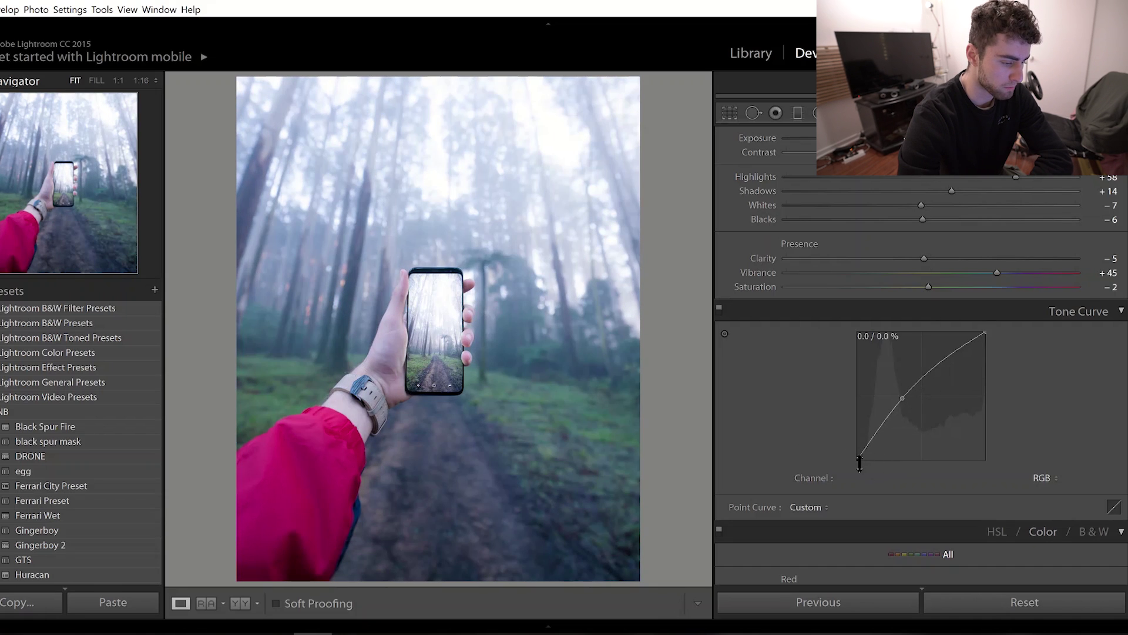
# Lift the RGB curve's black point, then nudge the Red and Blue channel black points right
pyautogui.moveTo(857, 459); pyautogui.dragTo(860, 453)
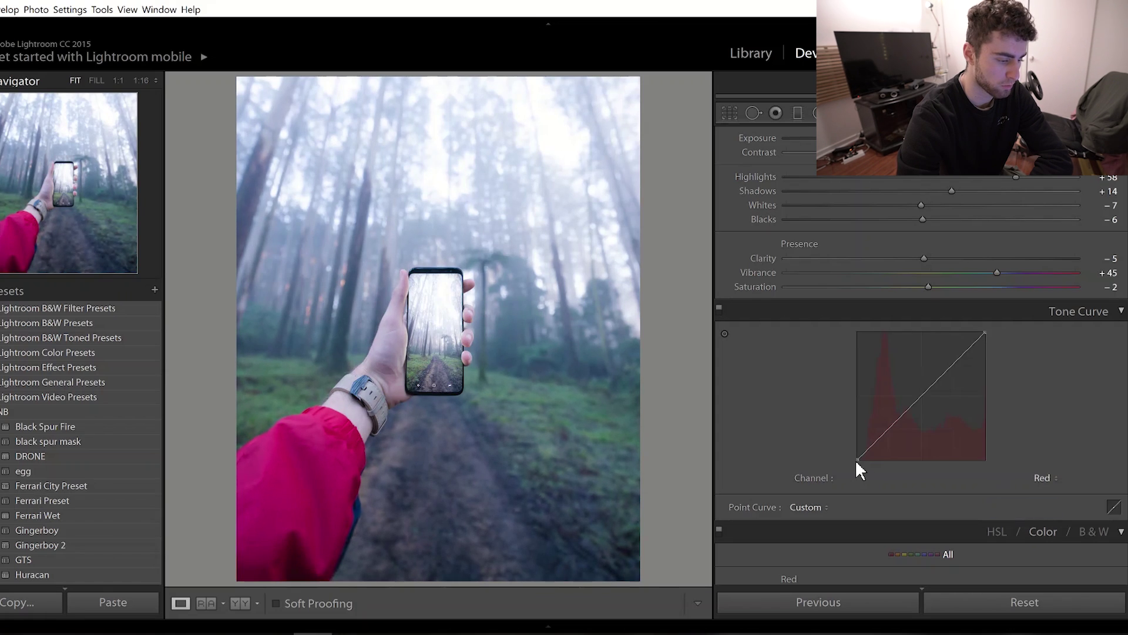
pyautogui.moveTo(857, 459)
pyautogui.moveTo(858, 458); pyautogui.dragTo(860, 458)
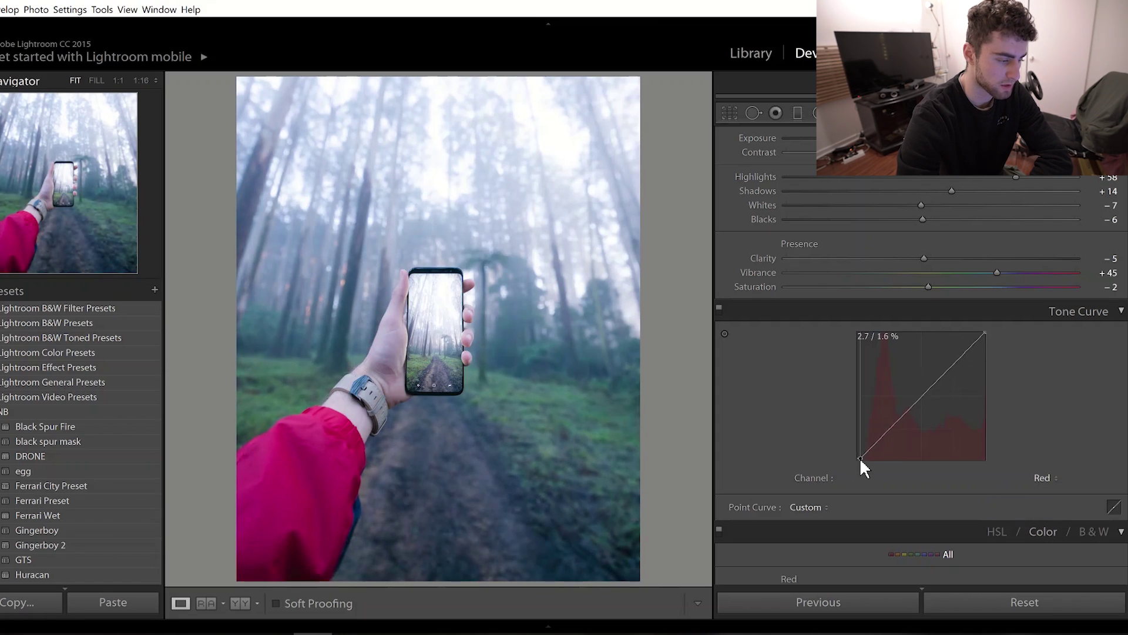
pyautogui.click(1042, 478)
pyautogui.click(1015, 536)
pyautogui.moveTo(859, 459); pyautogui.dragTo(869, 455)
pyautogui.scroll(3, 921, 352)
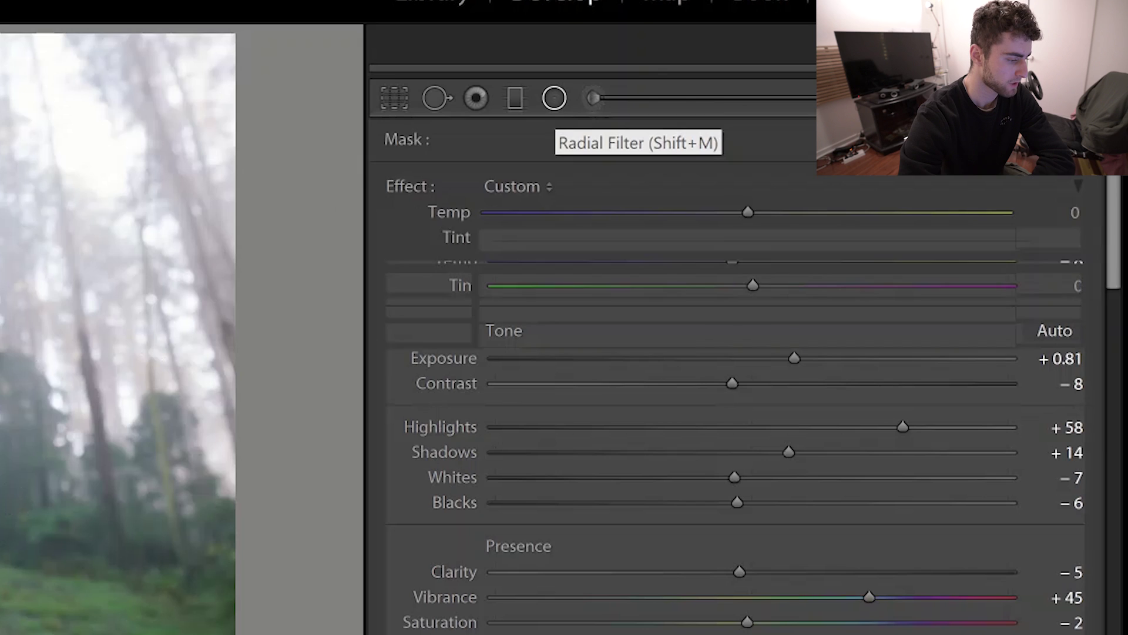
# Add a Radial Filter ellipse centred on the phone with slightly warmer Temp, then compare before/after
pyautogui.click(818, 113)
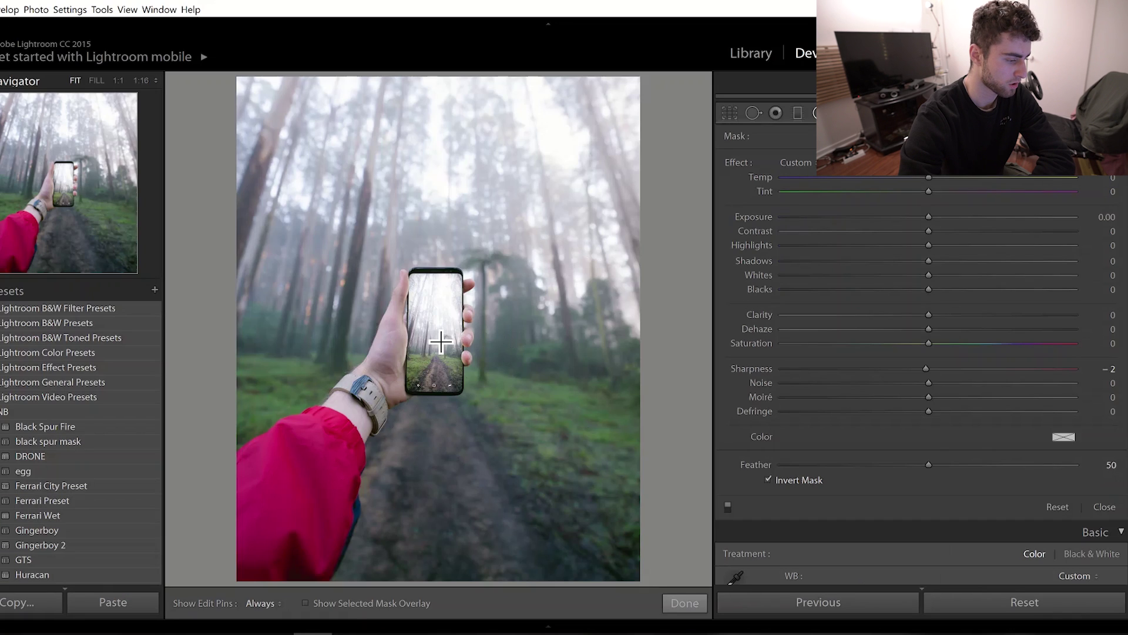
pyautogui.moveTo(441, 342); pyautogui.dragTo(558, 488)
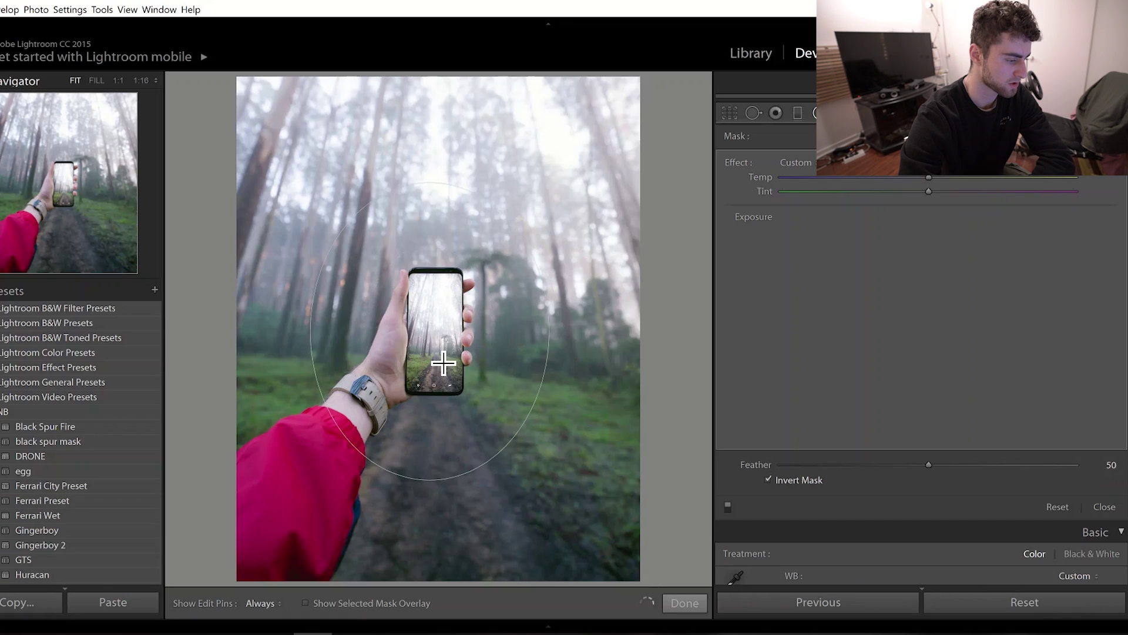
pyautogui.moveTo(431, 331); pyautogui.dragTo(430, 350)
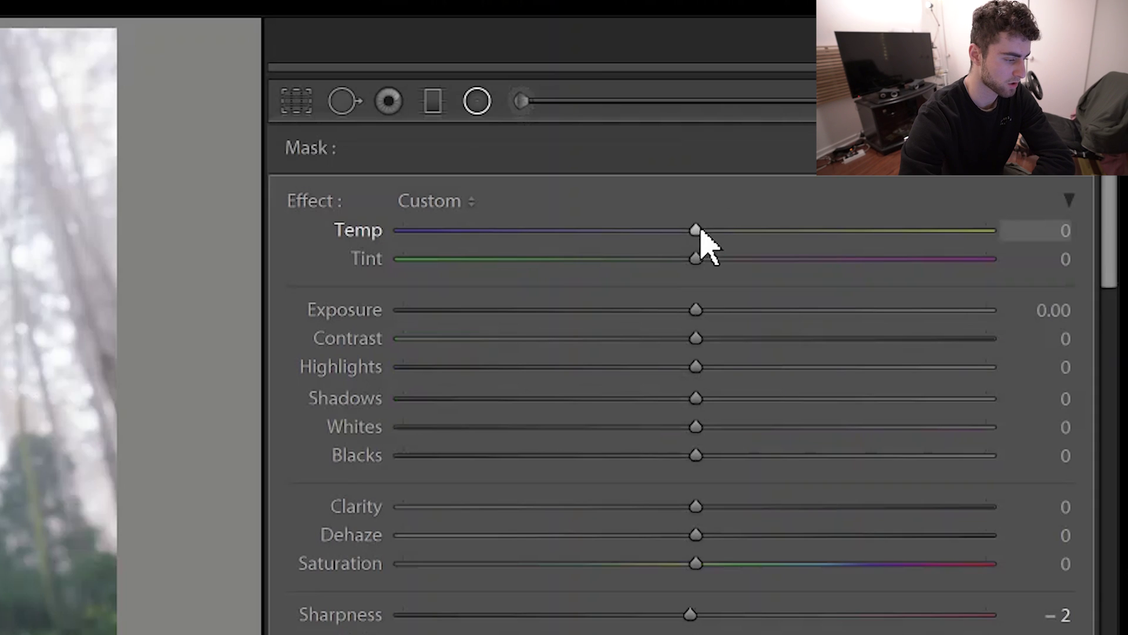
pyautogui.moveTo(929, 176); pyautogui.dragTo(937, 177)
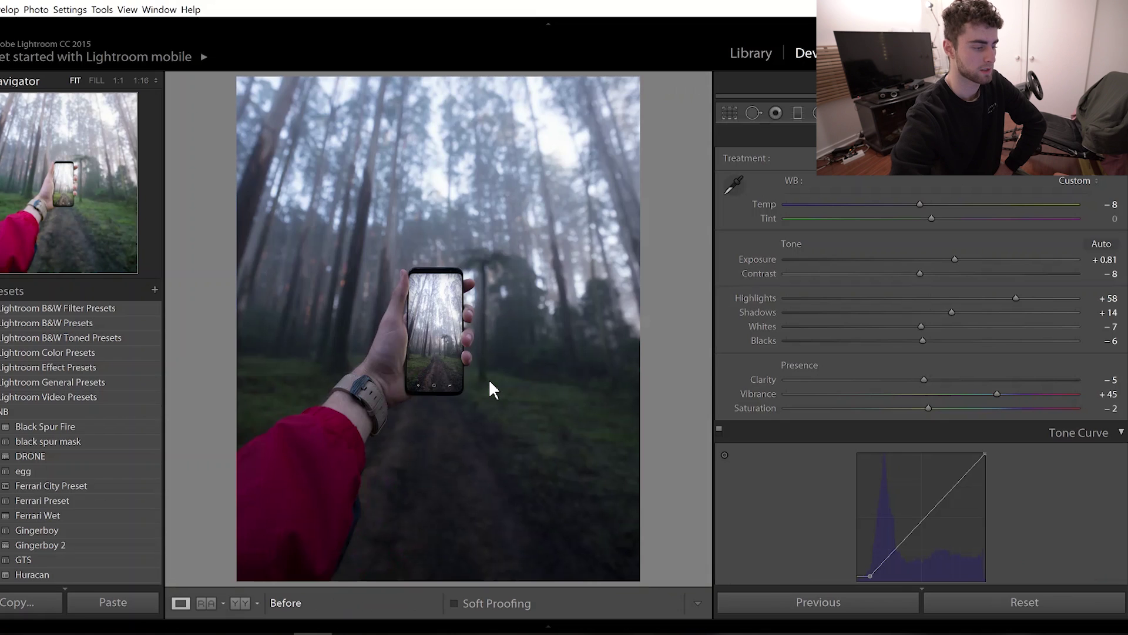
pyautogui.press('\\')
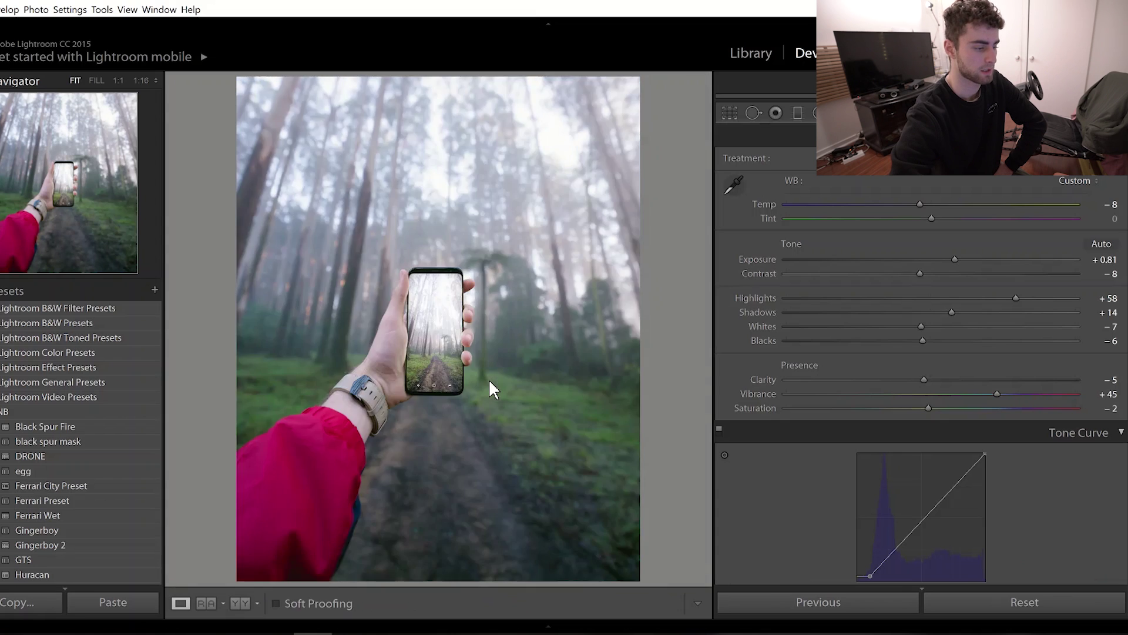
# Set HSL Magenta Hue +100, Luminance +64 and Saturation +30
pyautogui.press('\\')
pyautogui.press('\\')
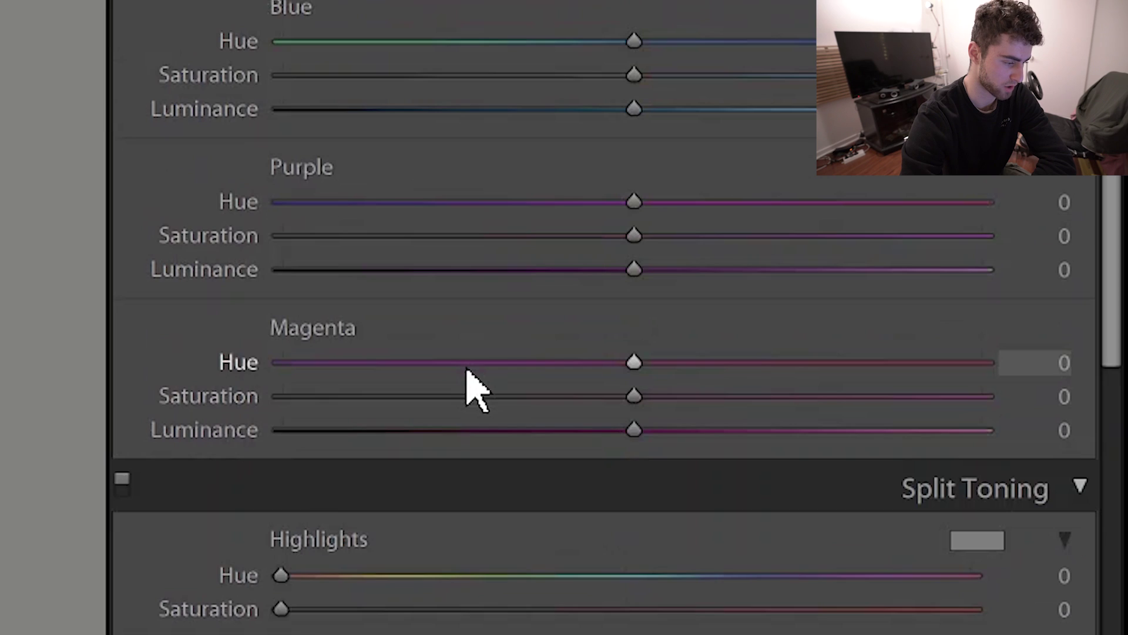
pyautogui.moveTo(862, 388); pyautogui.dragTo(1087, 391)
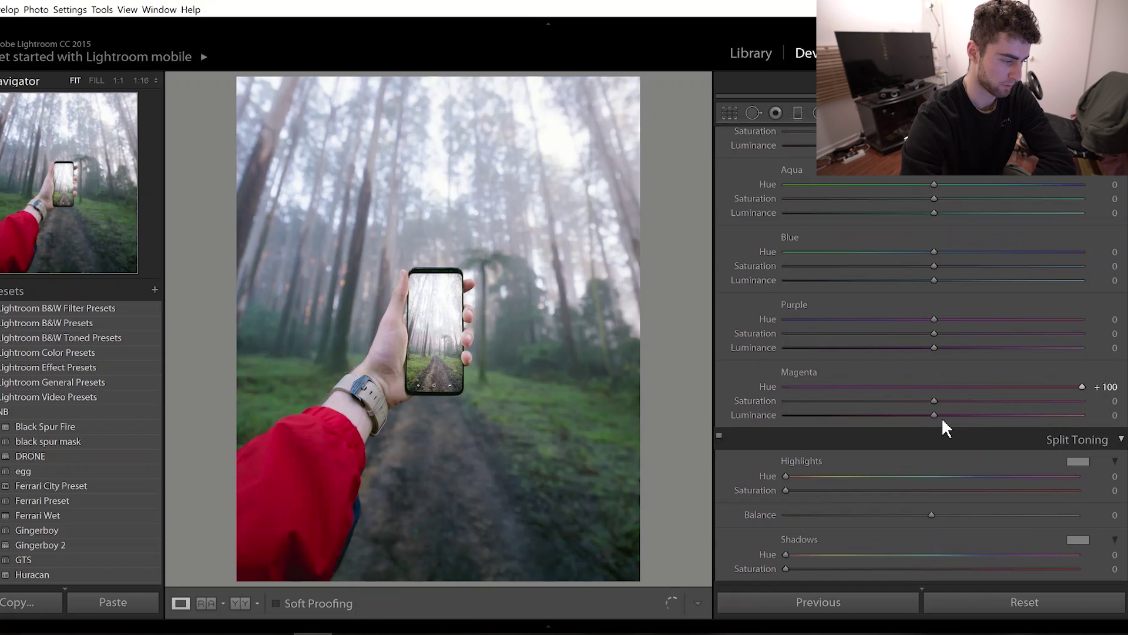
pyautogui.moveTo(942, 417); pyautogui.dragTo(1028, 439)
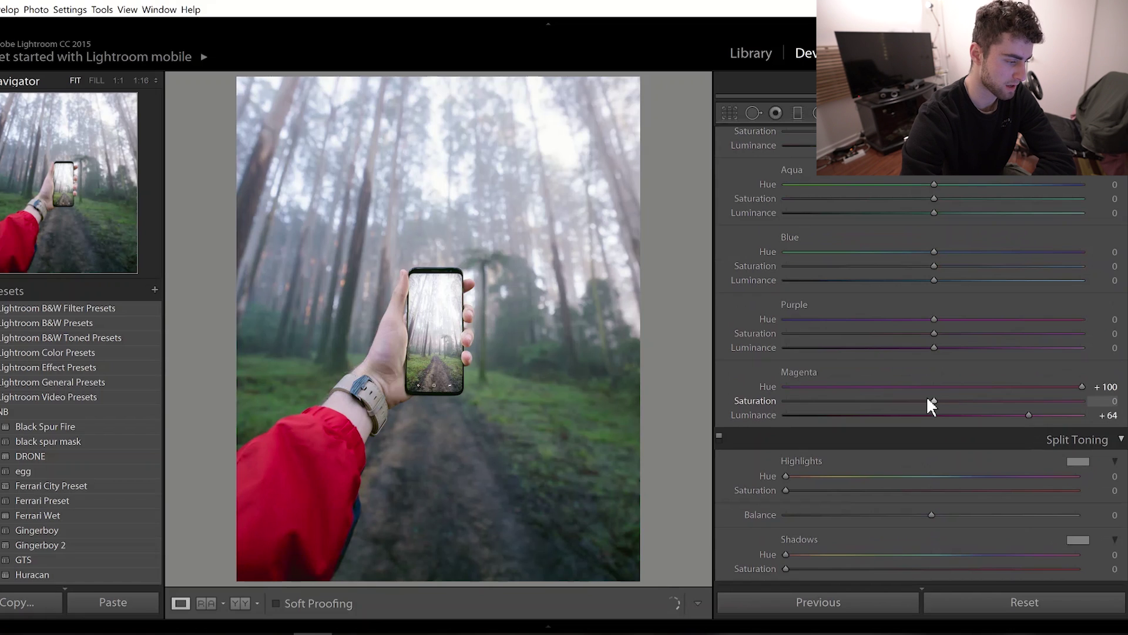
pyautogui.moveTo(933, 401); pyautogui.dragTo(979, 403)
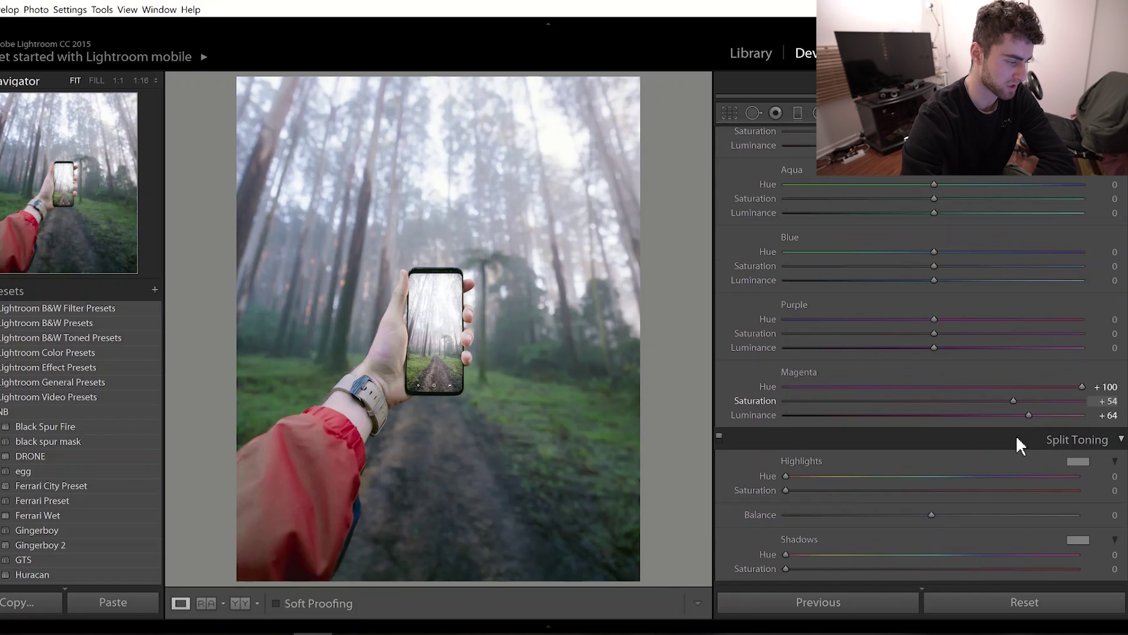
# Set Purple Saturation to −1 and inspect the phone at 1:1 zoom
pyautogui.click(446, 355)
pyautogui.click(391, 339)
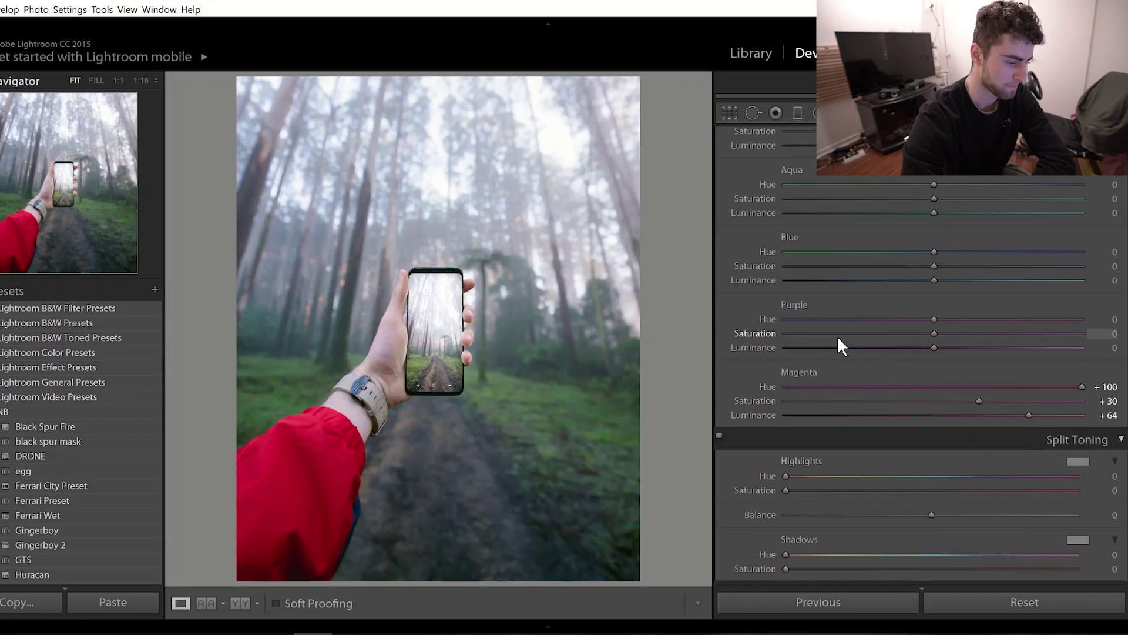
pyautogui.moveTo(934, 333)
pyautogui.mouseDown()
pyautogui.moveTo(953, 332)
pyautogui.moveTo(935, 333)
pyautogui.mouseUp()
pyautogui.click(388, 357)
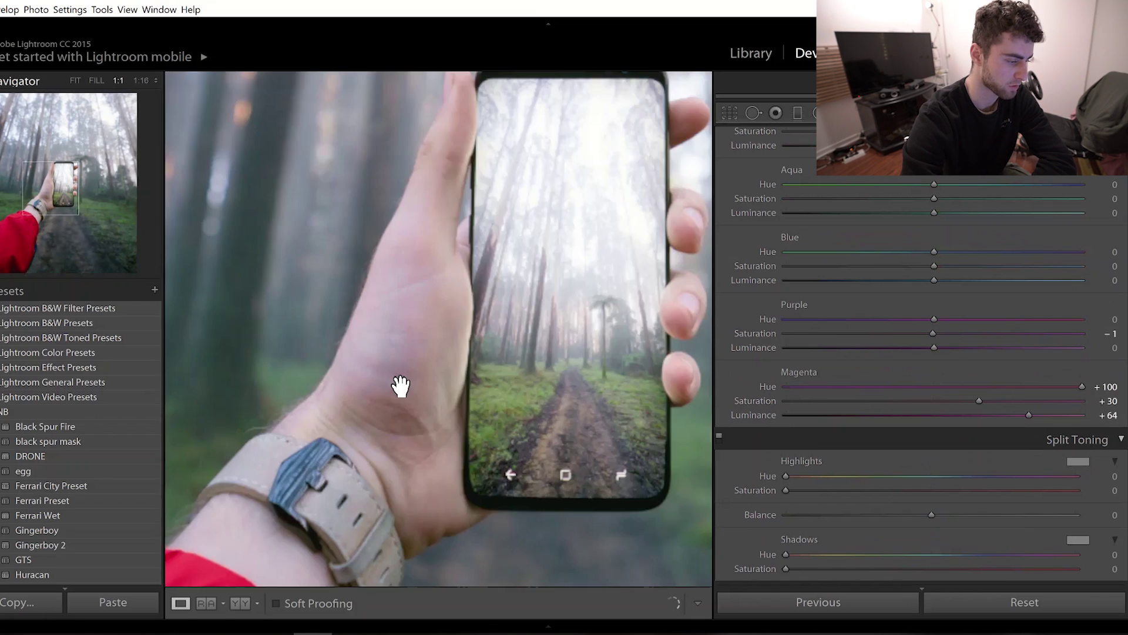
pyautogui.click(401, 386)
pyautogui.click(391, 348)
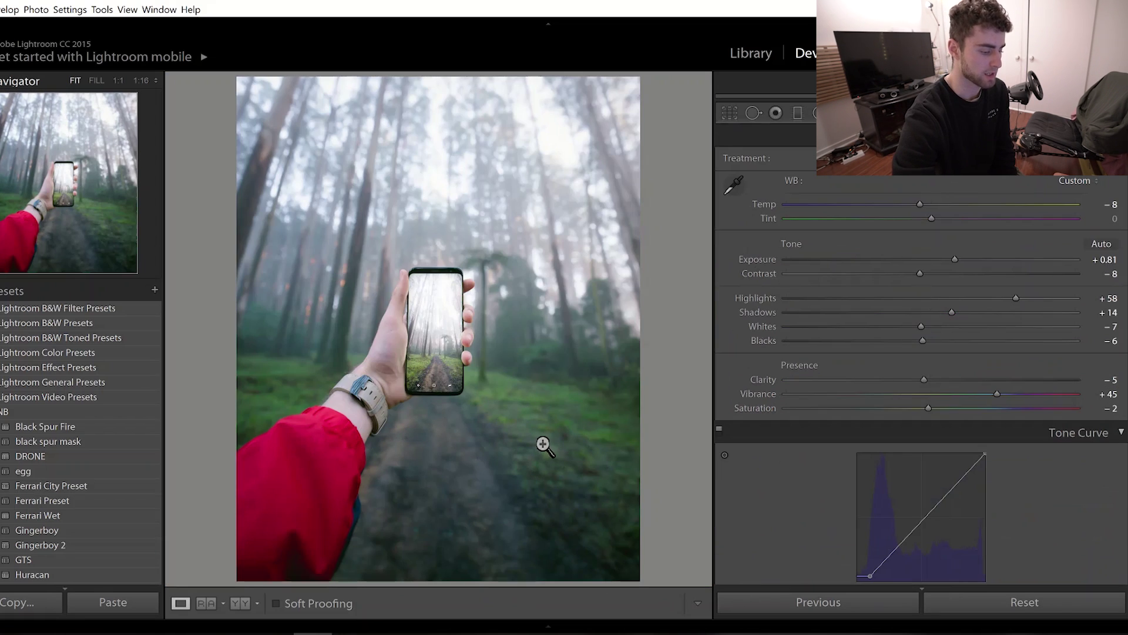
# Paint an enlarged Adjustment Brush over the grass beside the phone, check its mask, and close it
pyautogui.press('k')
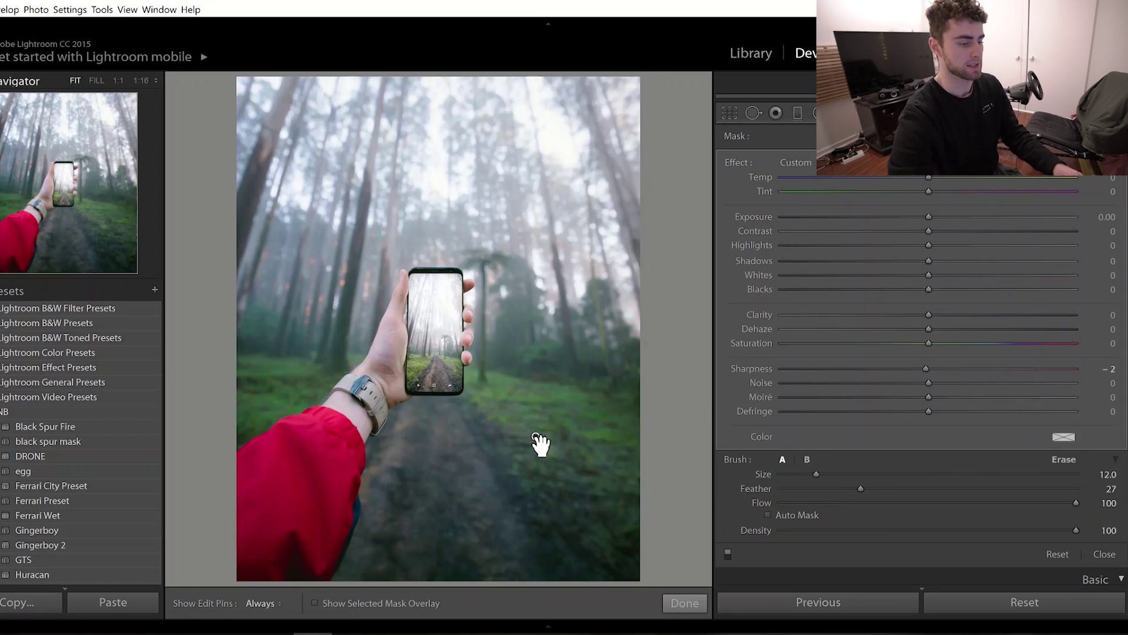
pyautogui.moveTo(817, 474)
pyautogui.mouseDown()
pyautogui.moveTo(882, 473)
pyautogui.moveTo(894, 489)
pyautogui.mouseUp()
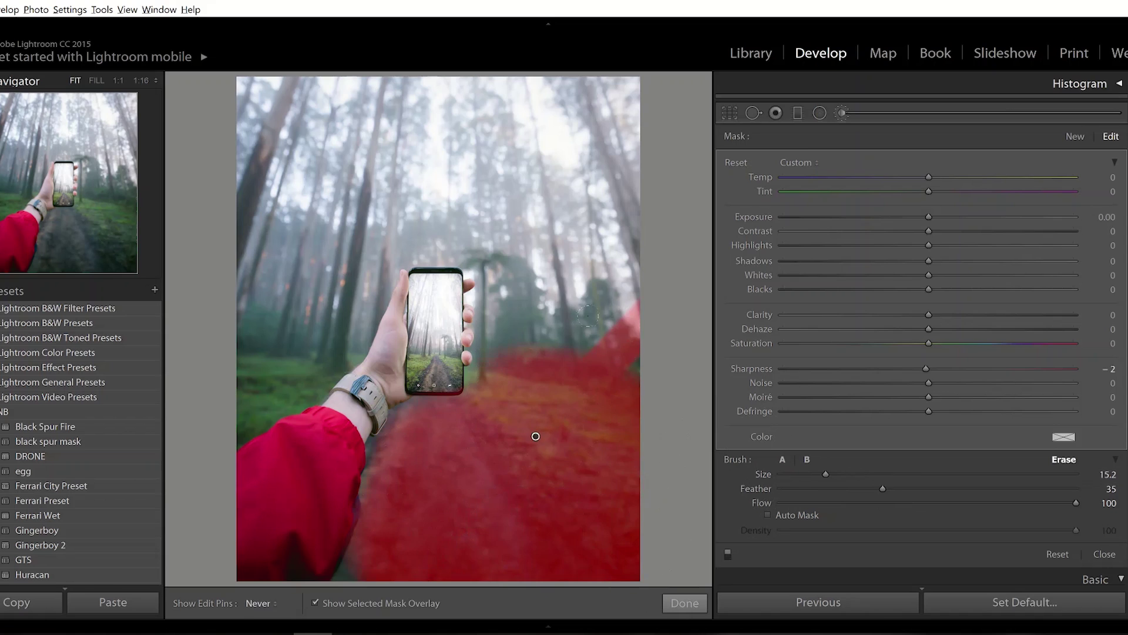
pyautogui.press('z')
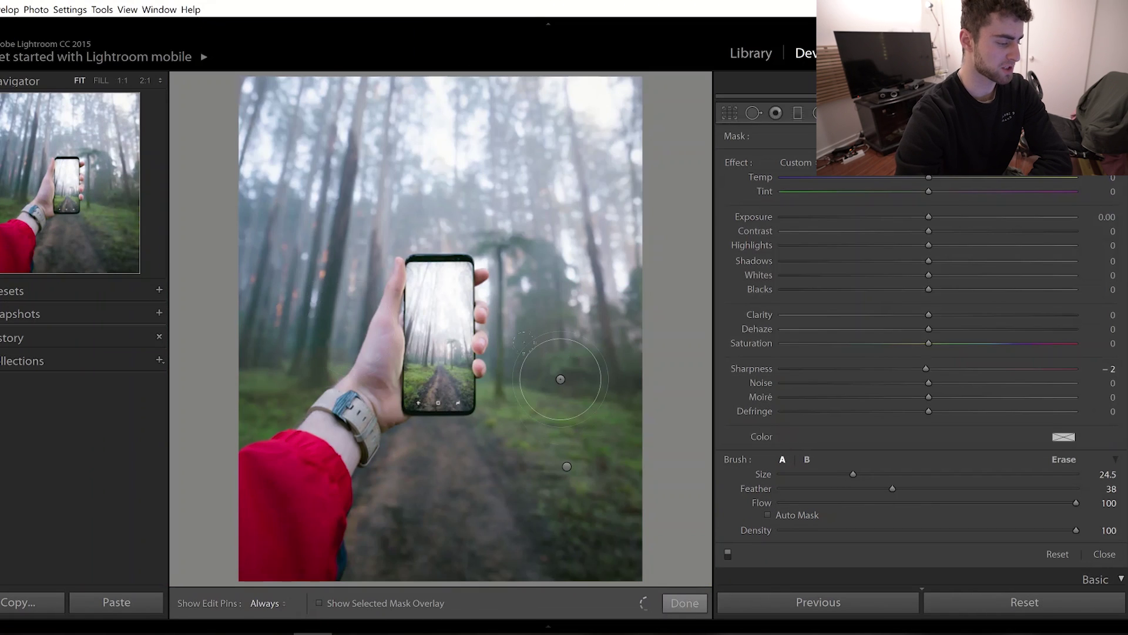
pyautogui.press('k')
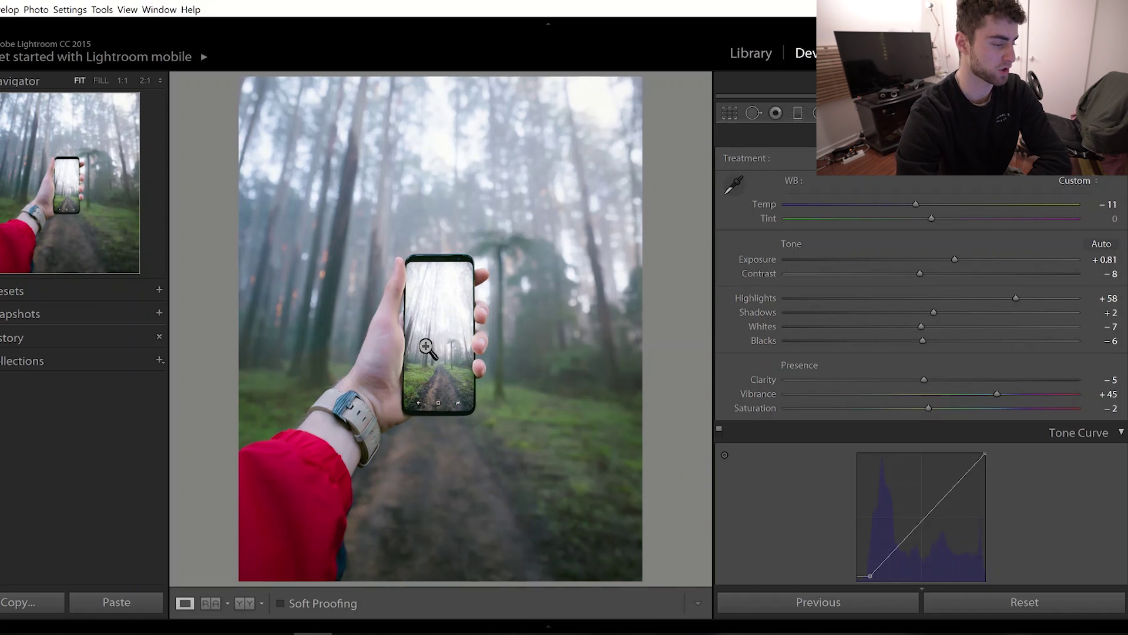
# Zoom to 1:1 on the hand and open the Adjustment Brush to paint over it
pyautogui.click(379, 355)
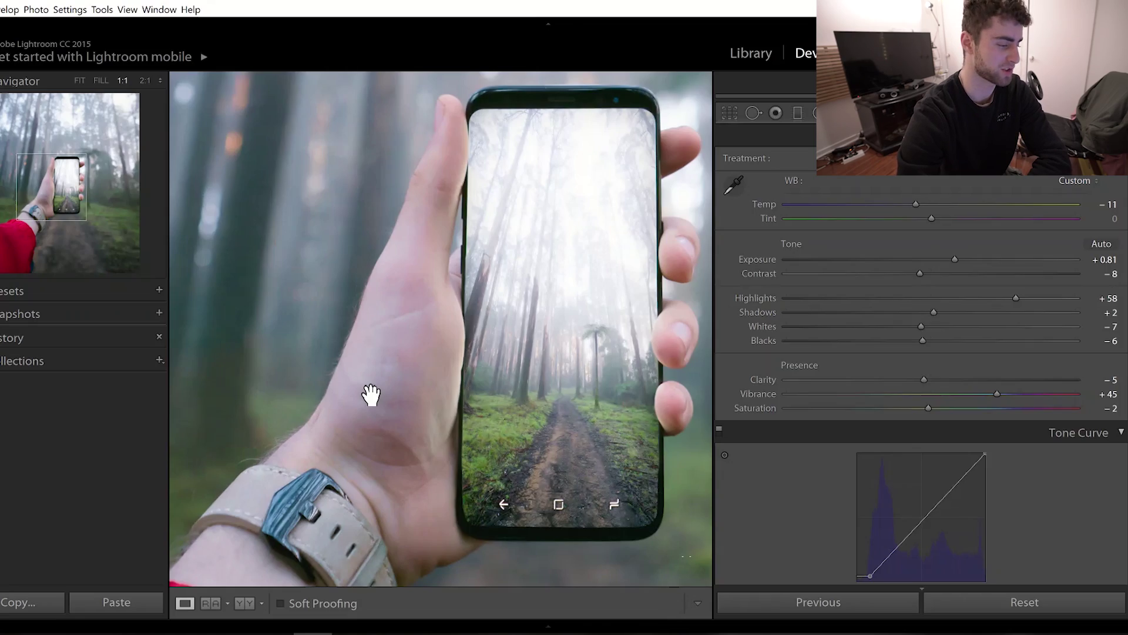
pyautogui.press('k')
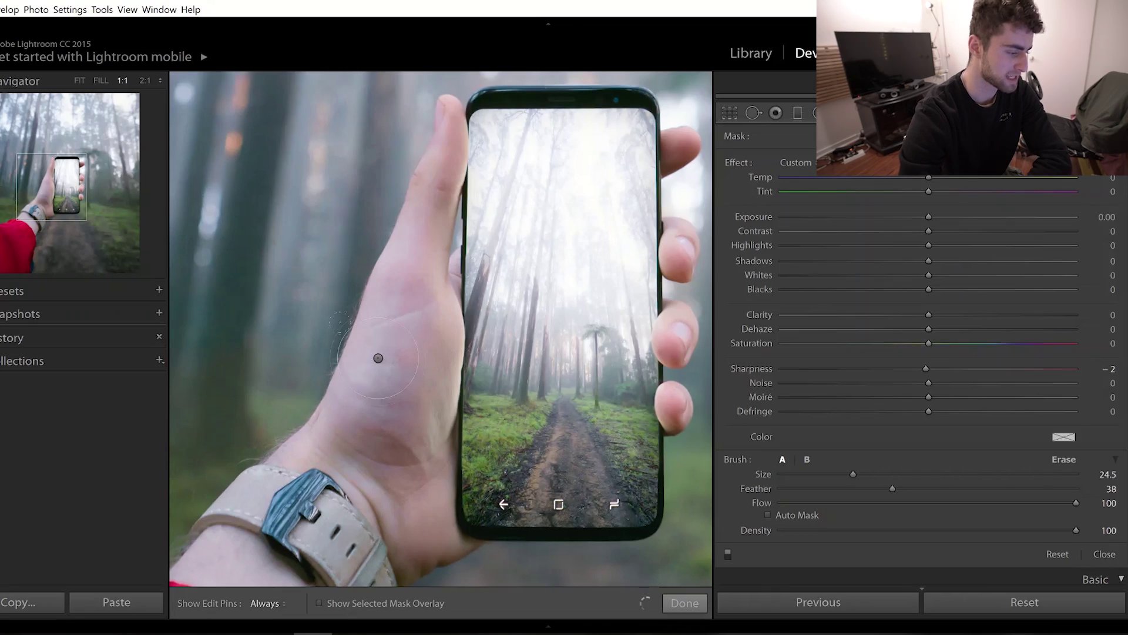